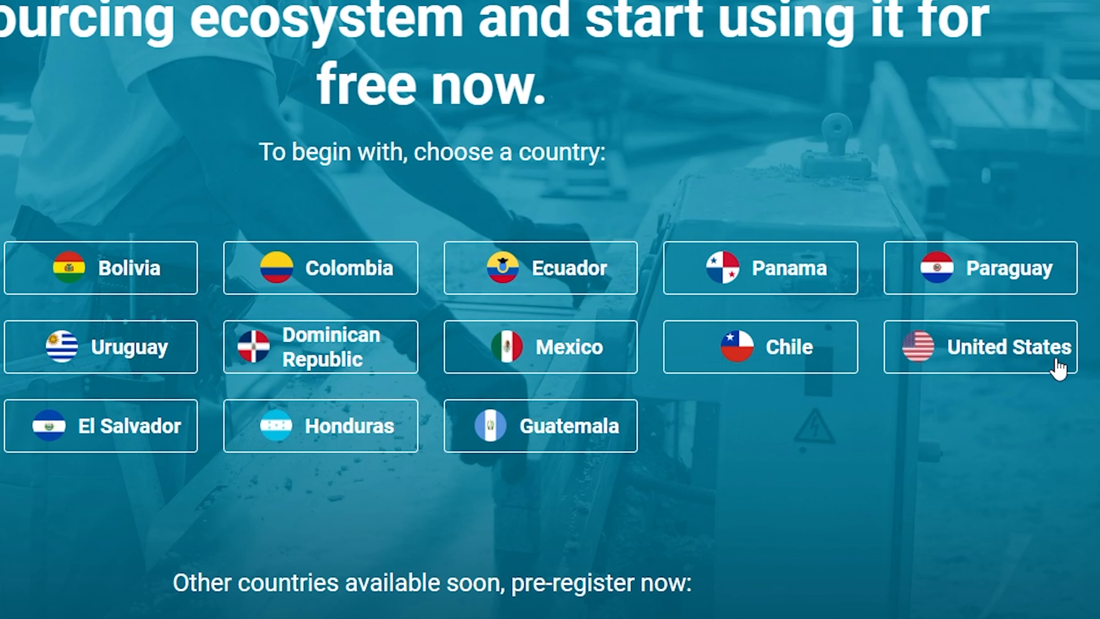
- Choose the United States site and log in to the application
click(995, 356)
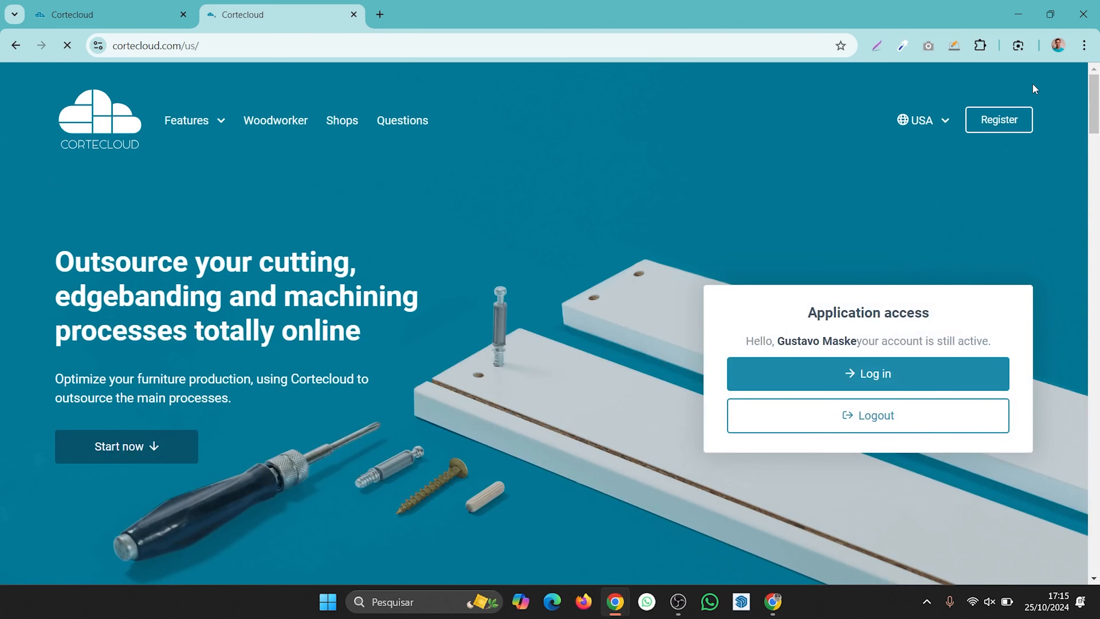
mouse_move(951, 138)
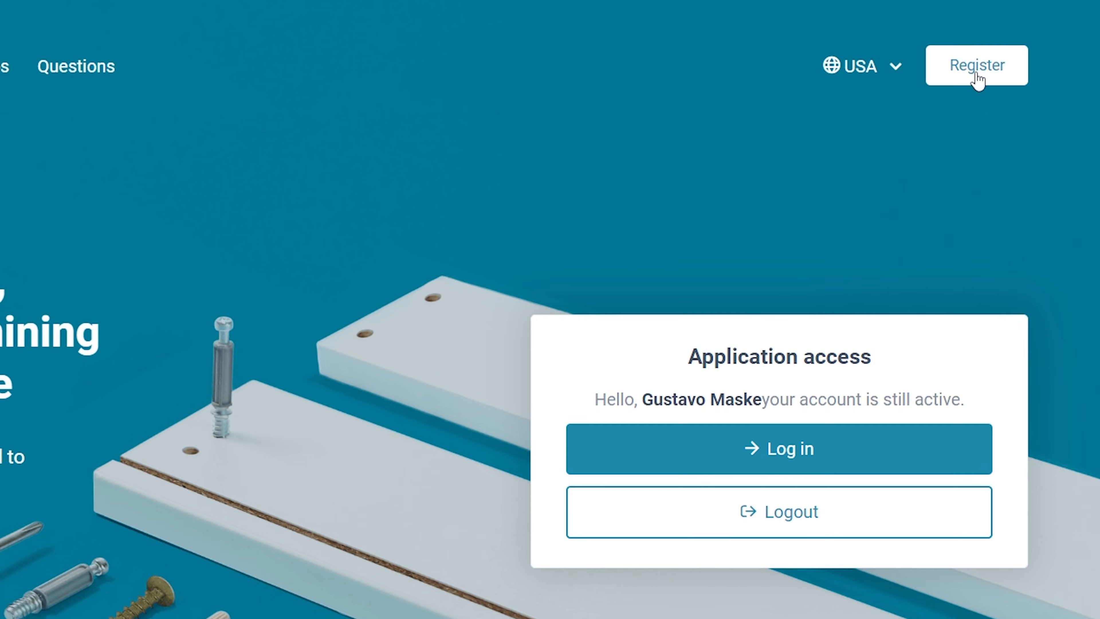
click(976, 71)
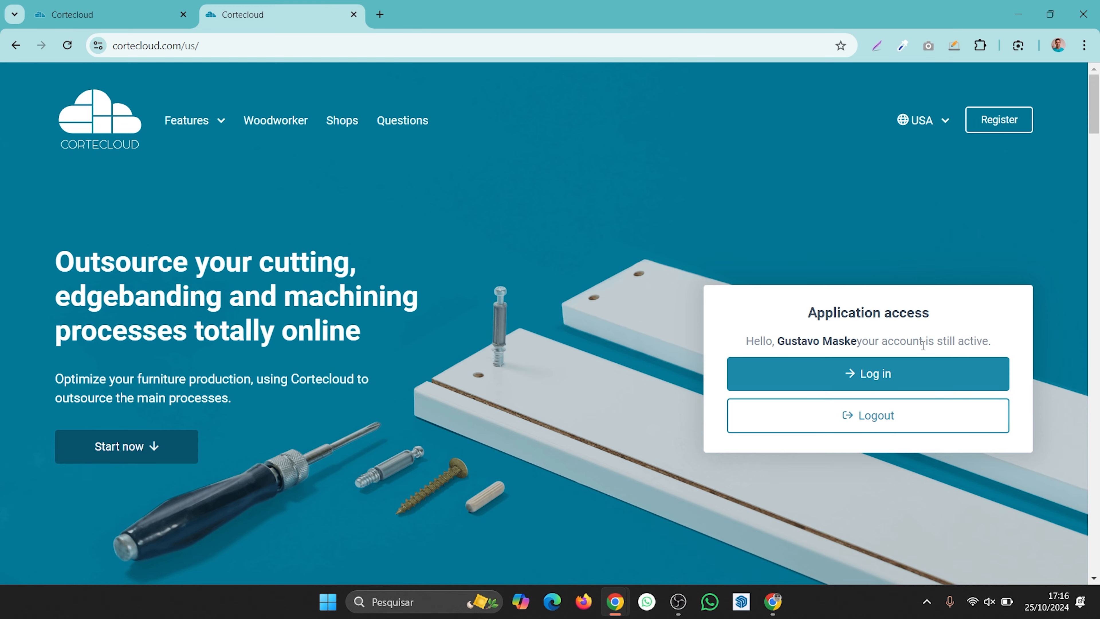
click(901, 384)
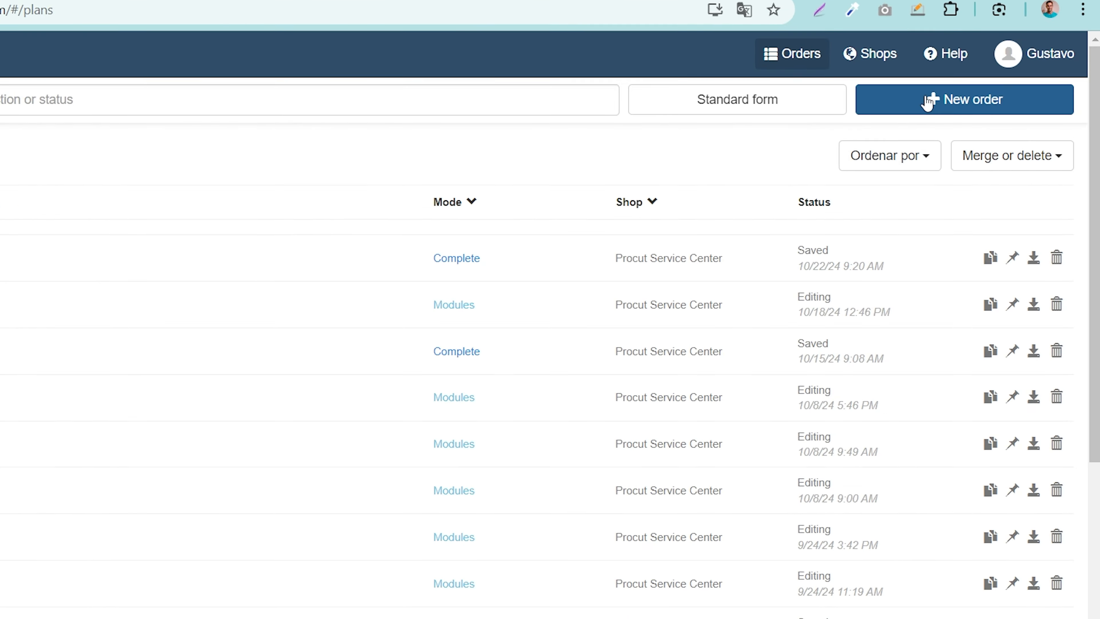
- Start a new Modules order to be produced at Procut Service Center
click(952, 115)
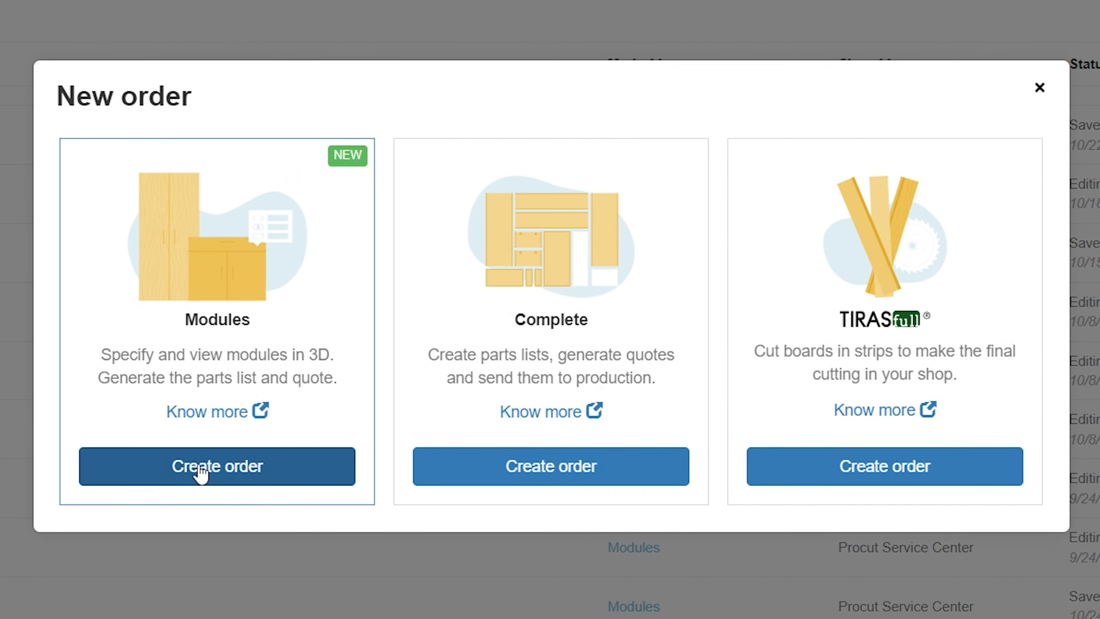
click(5, 556)
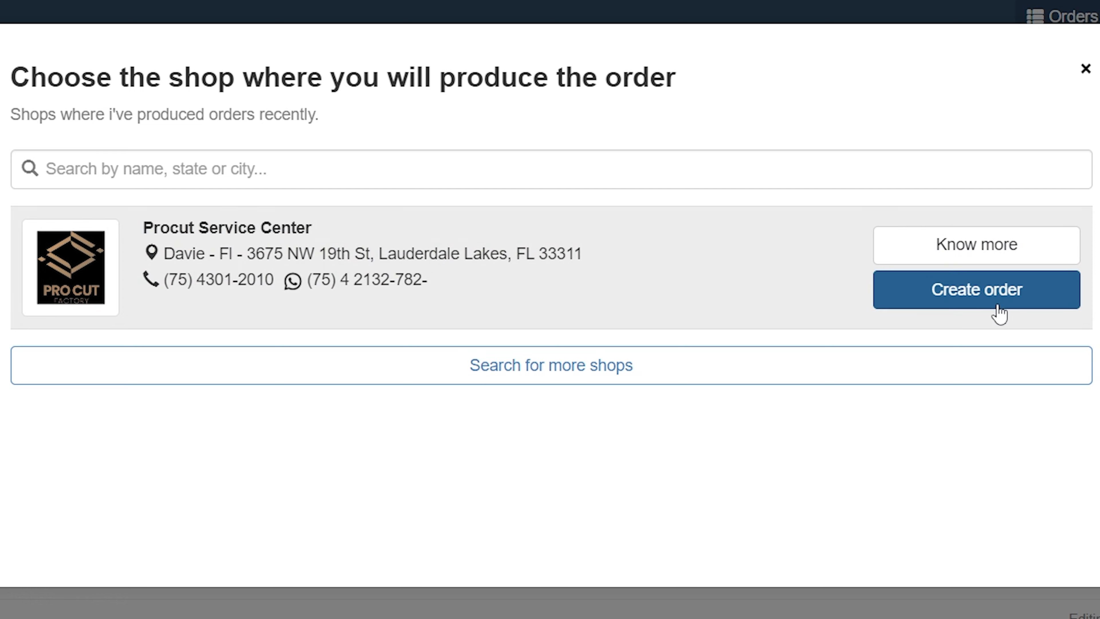
click(1003, 309)
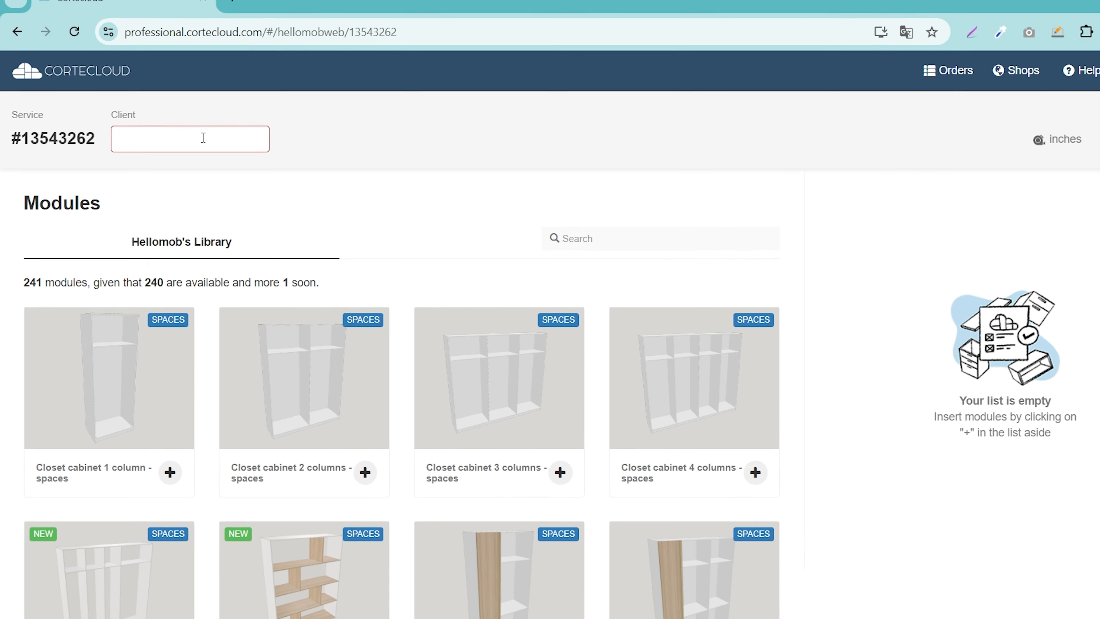
- Fill in the order's client name, picking it from the suggestions
click(196, 138)
text(Mar)
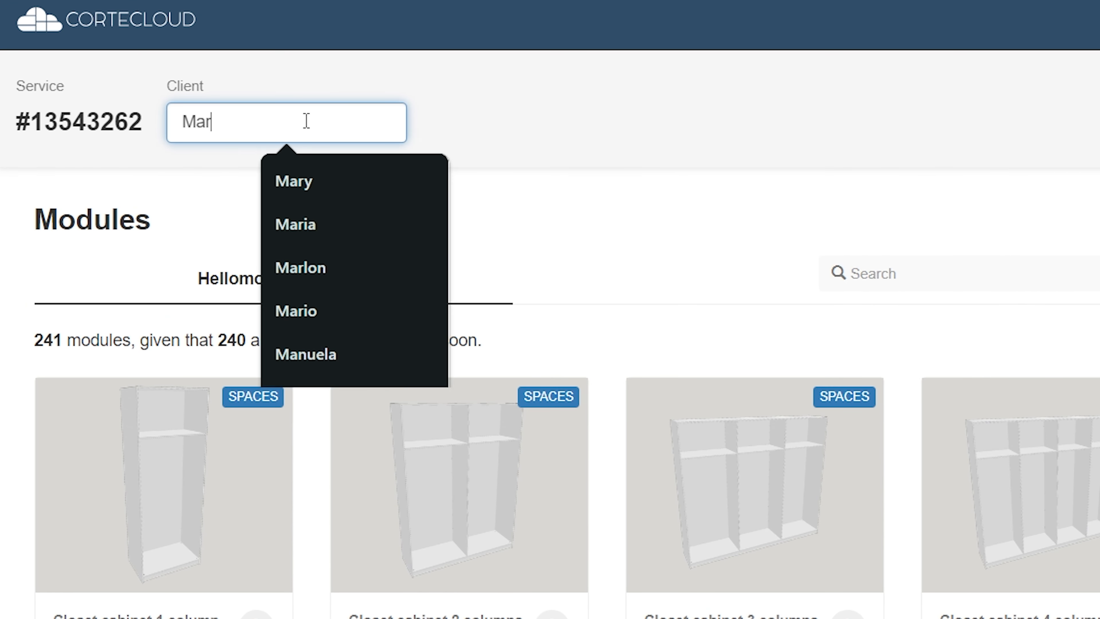
text(y)
click(751, 235)
- Search the module library for "base" and add the One door base cabinet to the order
scroll(737, 224, down, 2)
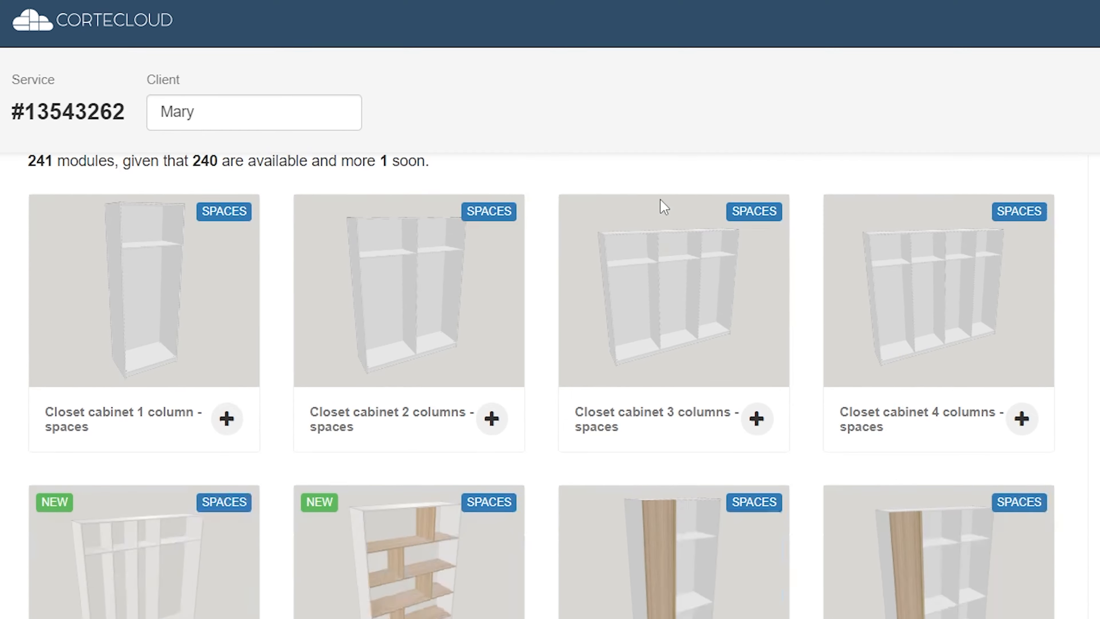
scroll(708, 273, up, 2)
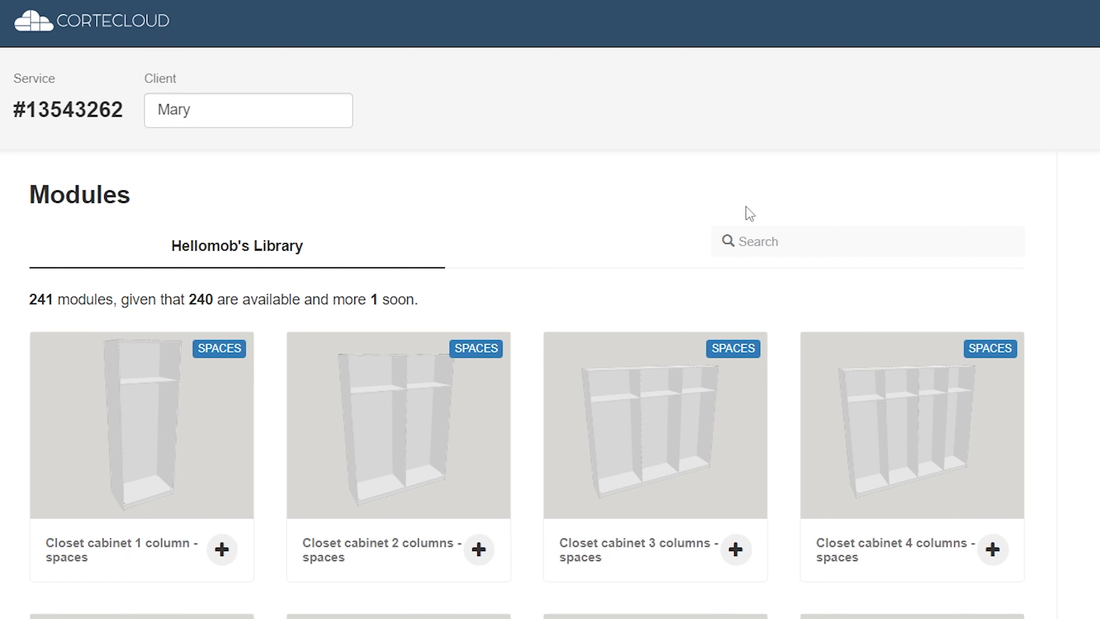
text(ase)
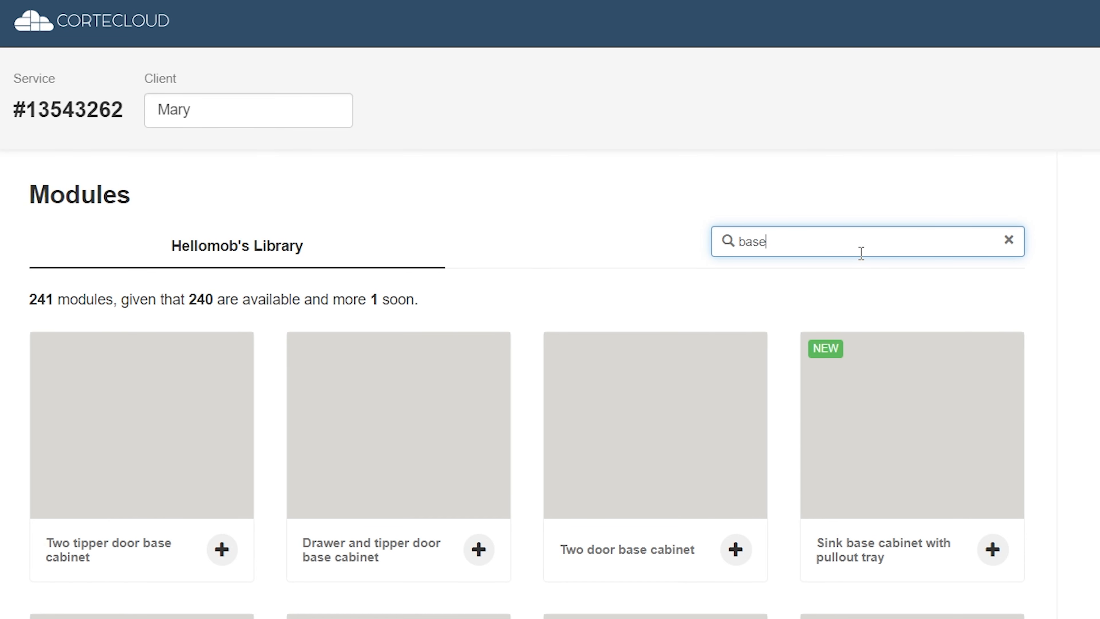
scroll(402, 392, down, 5)
click(403, 392)
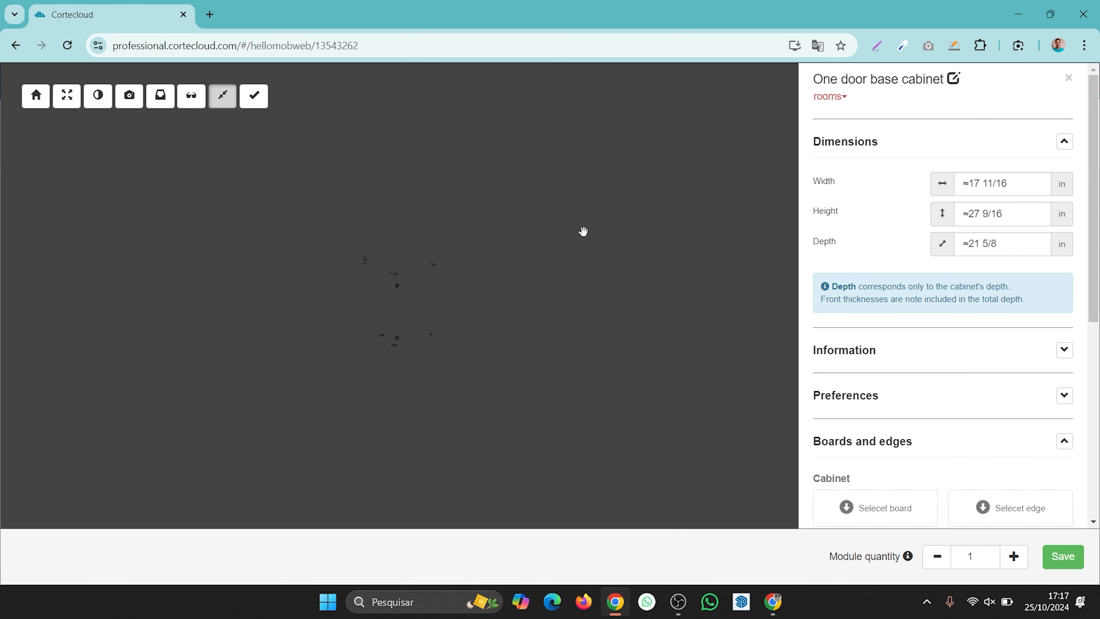
- Set the cabinet's room to Kitchen and its width, height and depth to 17, 27 and 21 in
click(829, 96)
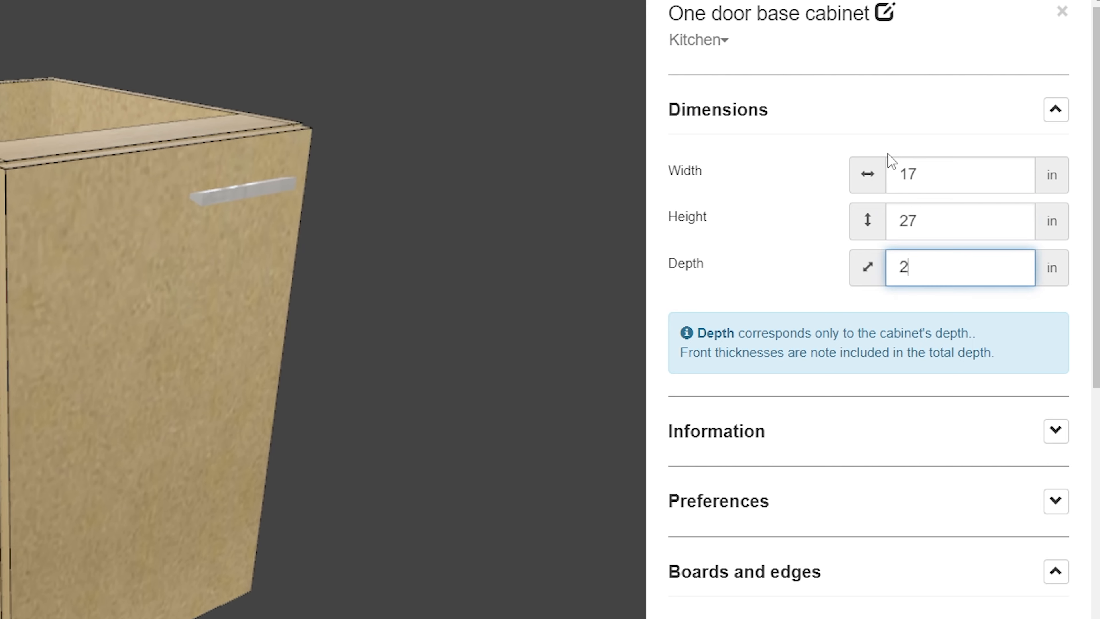
scroll(792, 194, down, 8)
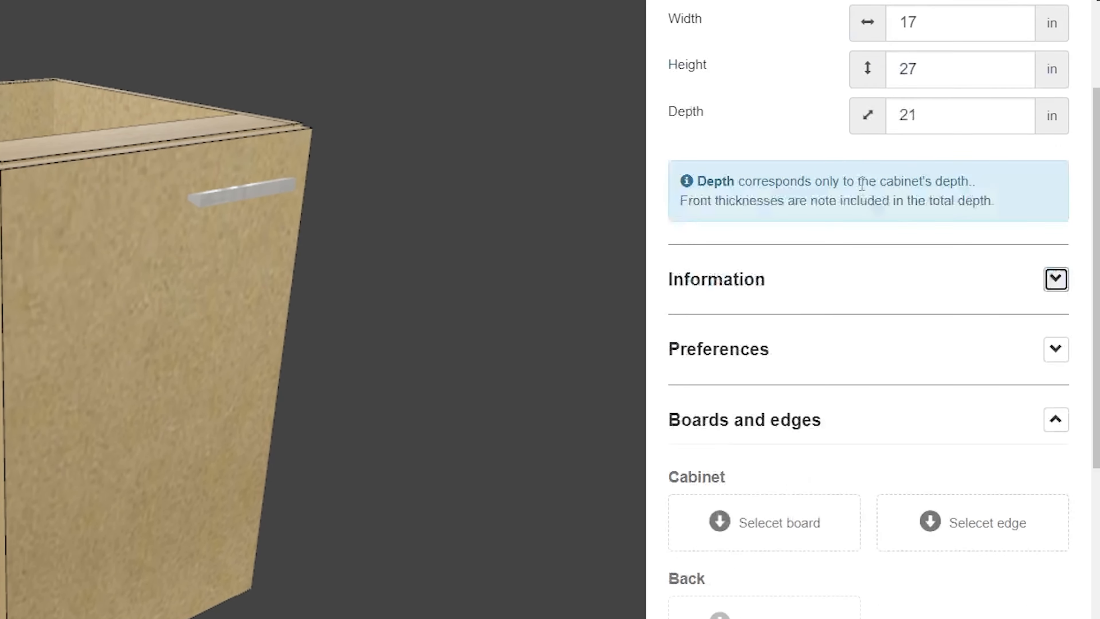
- Select the 3/4 MDF bright white high gloss 2F Ultrapan board for the cabinet body
click(780, 336)
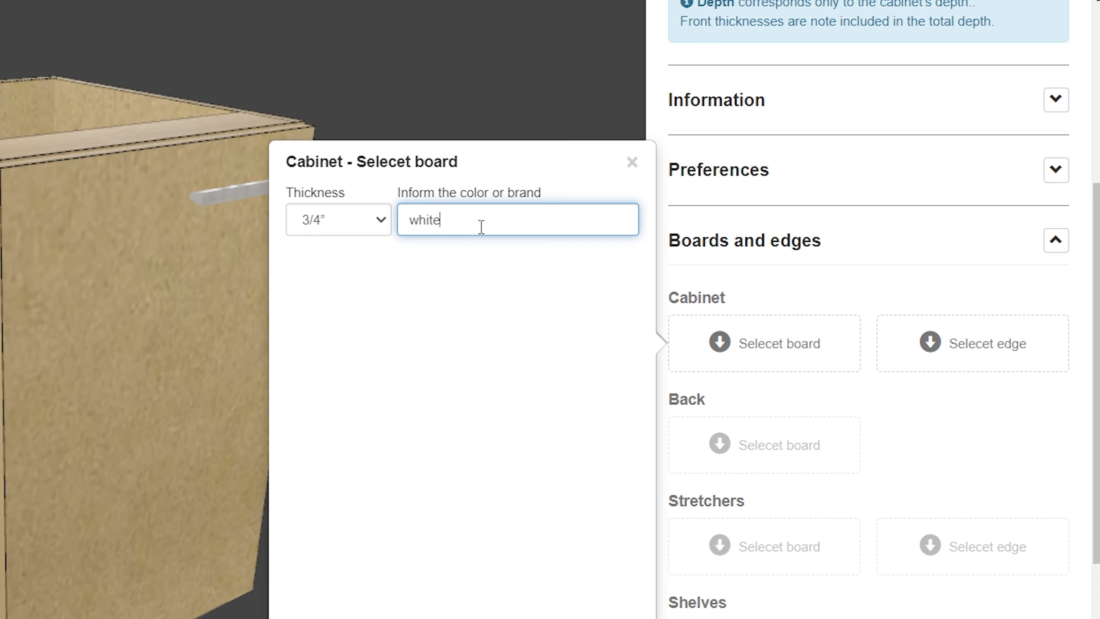
click(468, 275)
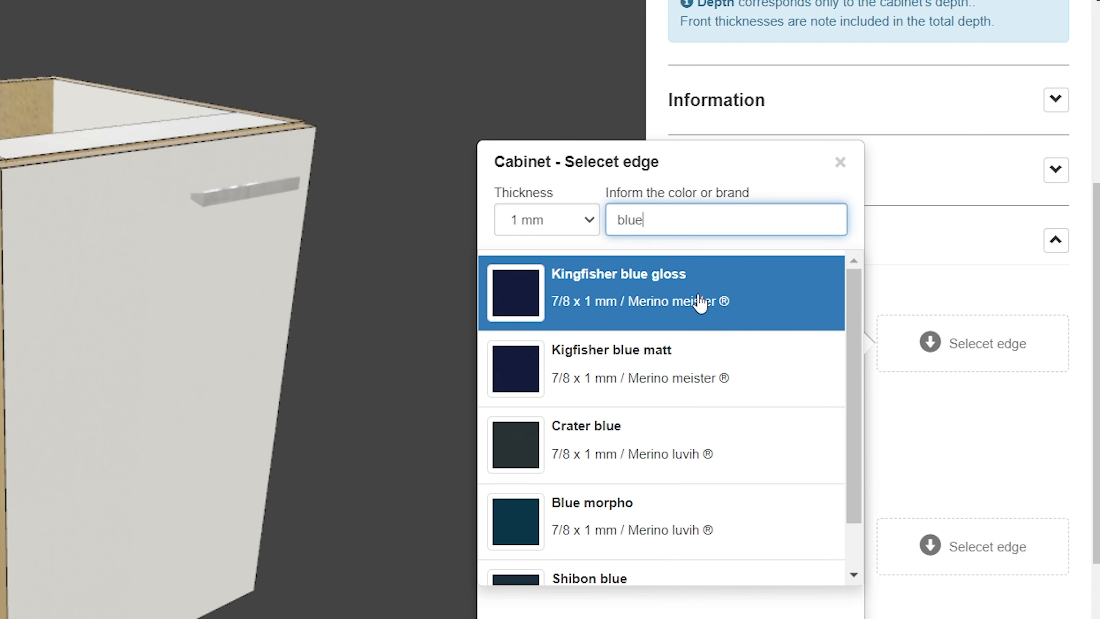
- Apply the Kingfisher blue gloss 1 mm edgeband to the cabinet body
click(670, 288)
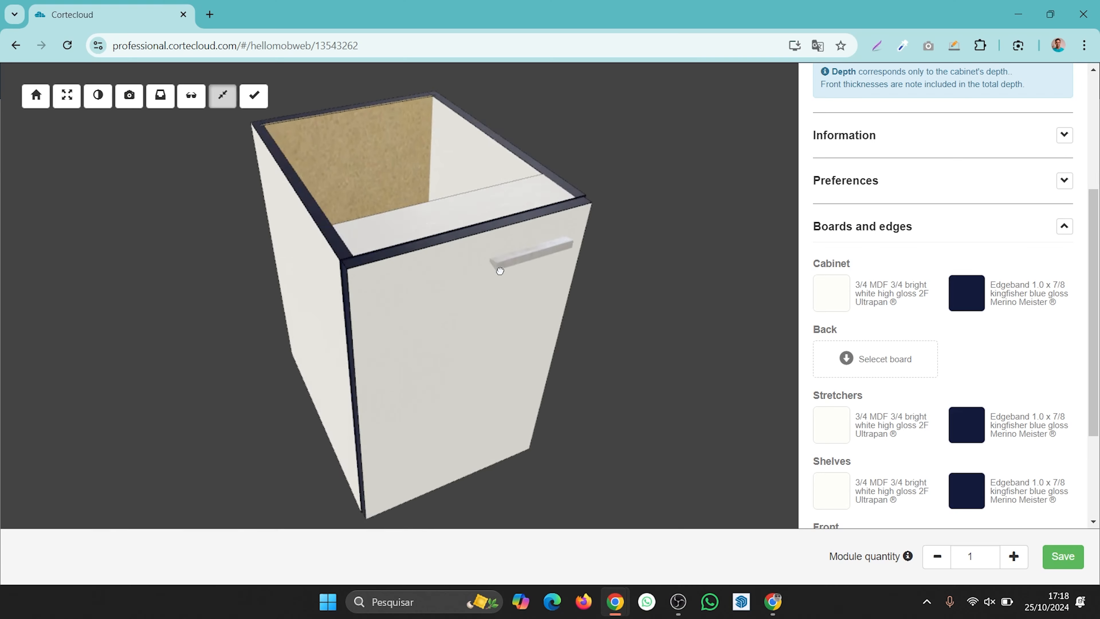
drag(499, 265, 449, 224)
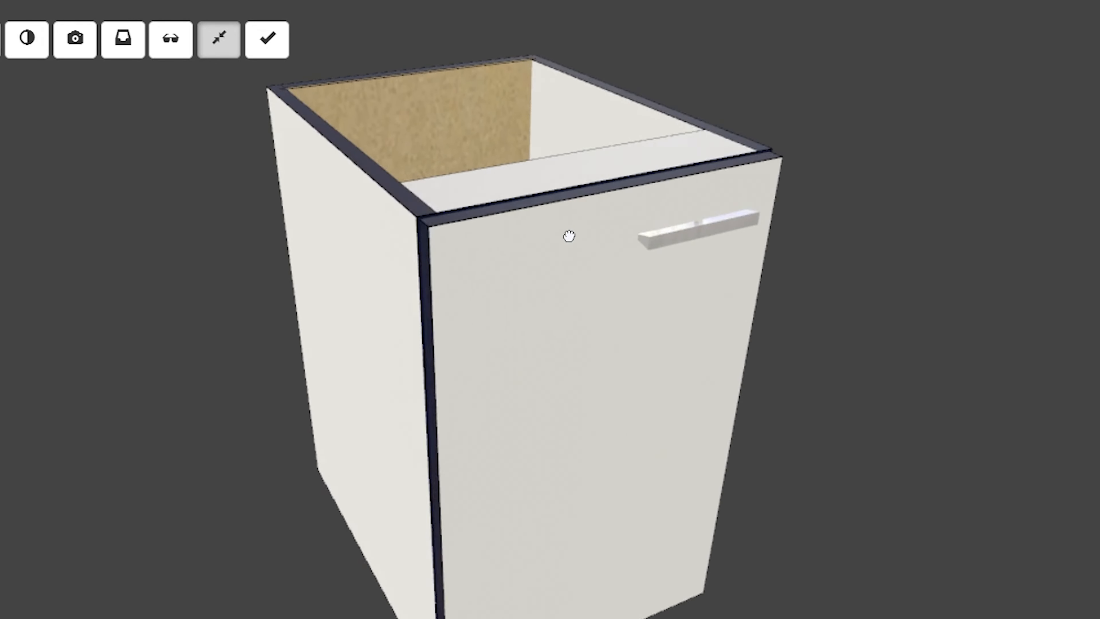
drag(569, 236, 650, 236)
drag(649, 236, 665, 238)
- Select the 1/4 MDP white 2F Kronospan board for the cabinet back
click(1083, 444)
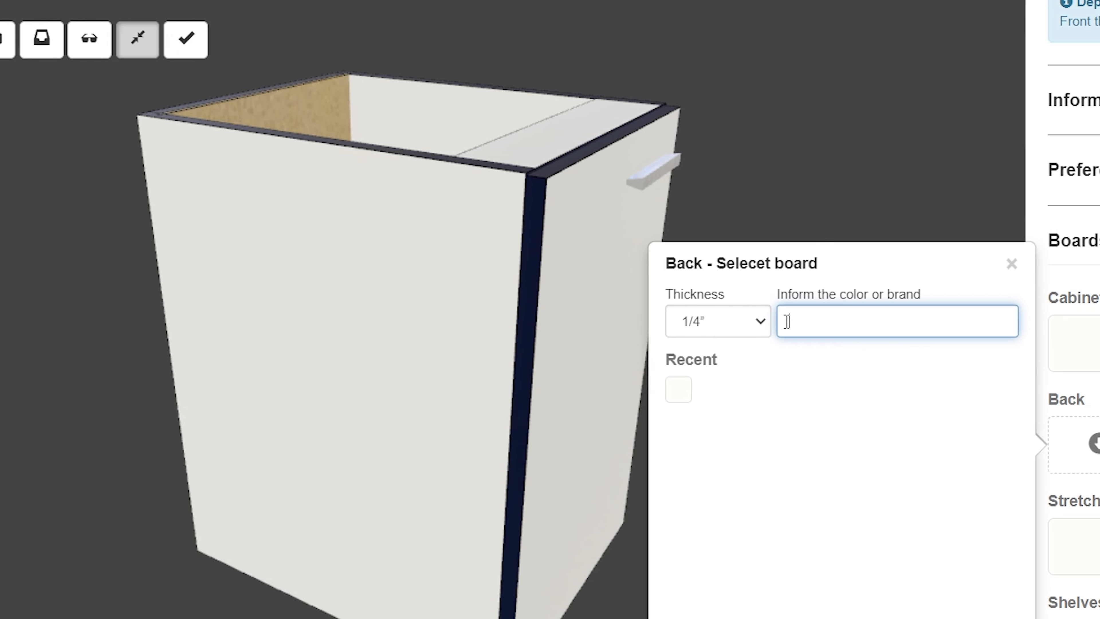
click(519, 330)
click(337, 356)
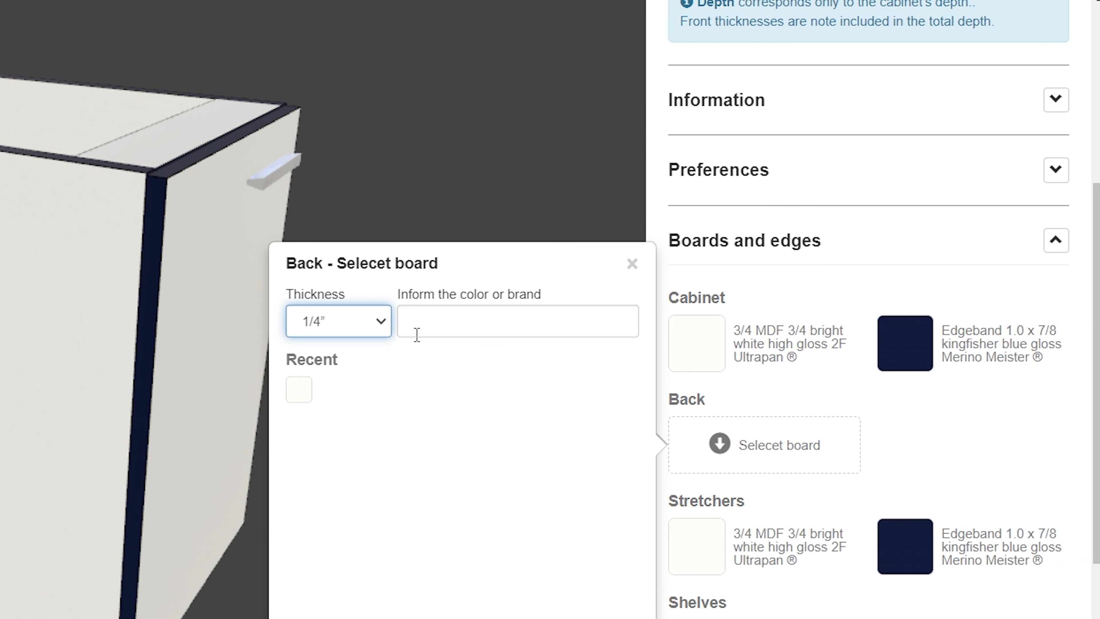
click(461, 332)
text(w)
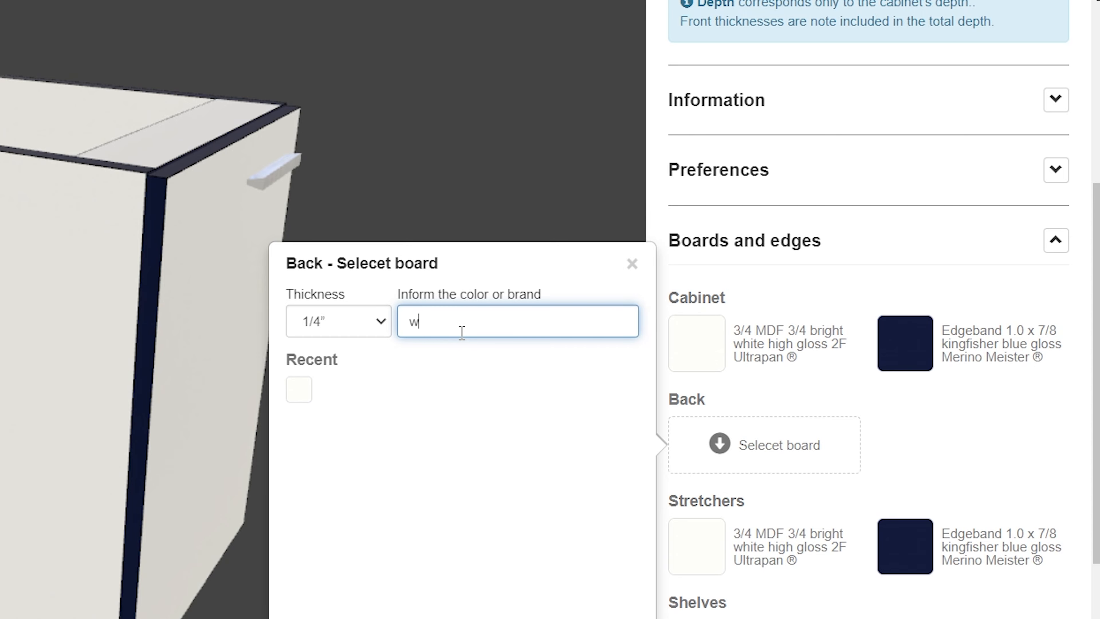
text(hite)
click(462, 450)
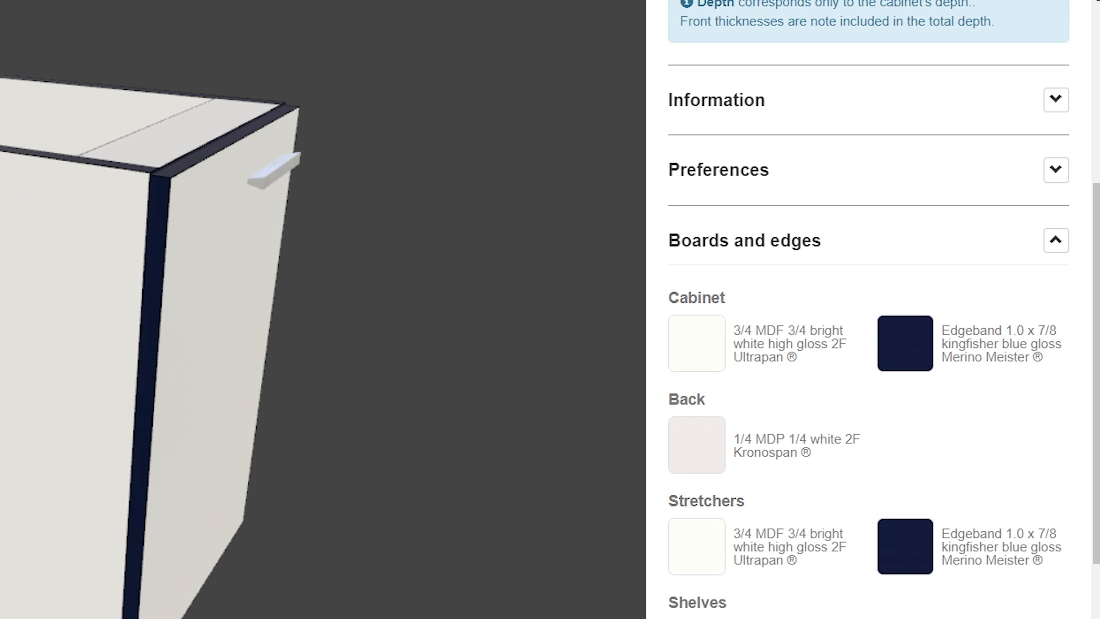
- Open the cabinet's advanced preferences and expand the Stretchers settings
drag(26, 217, 509, 254)
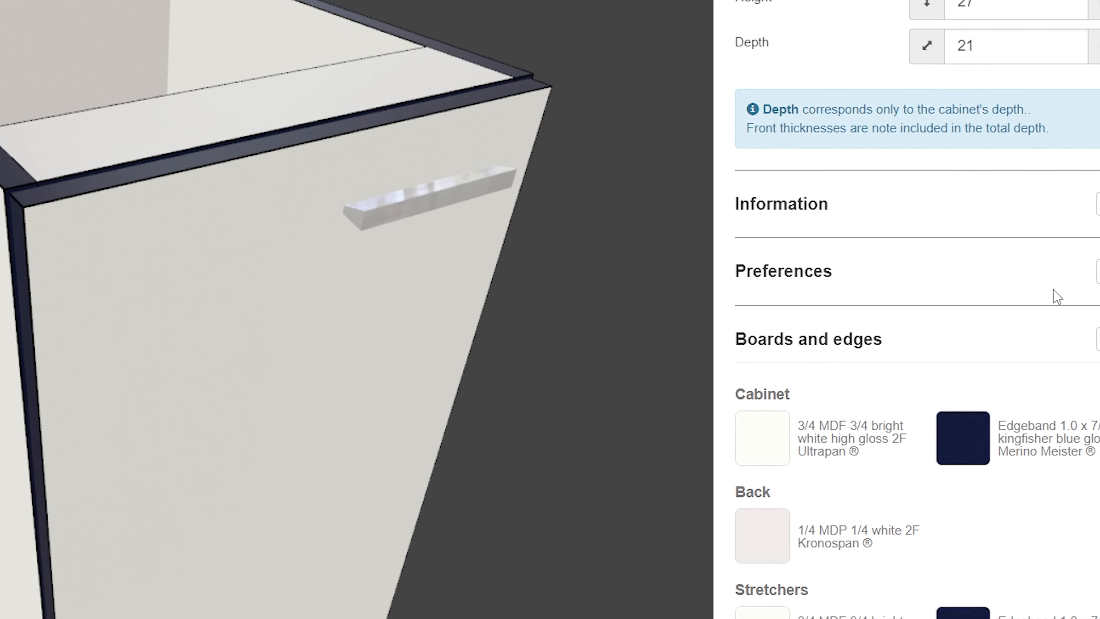
click(1087, 171)
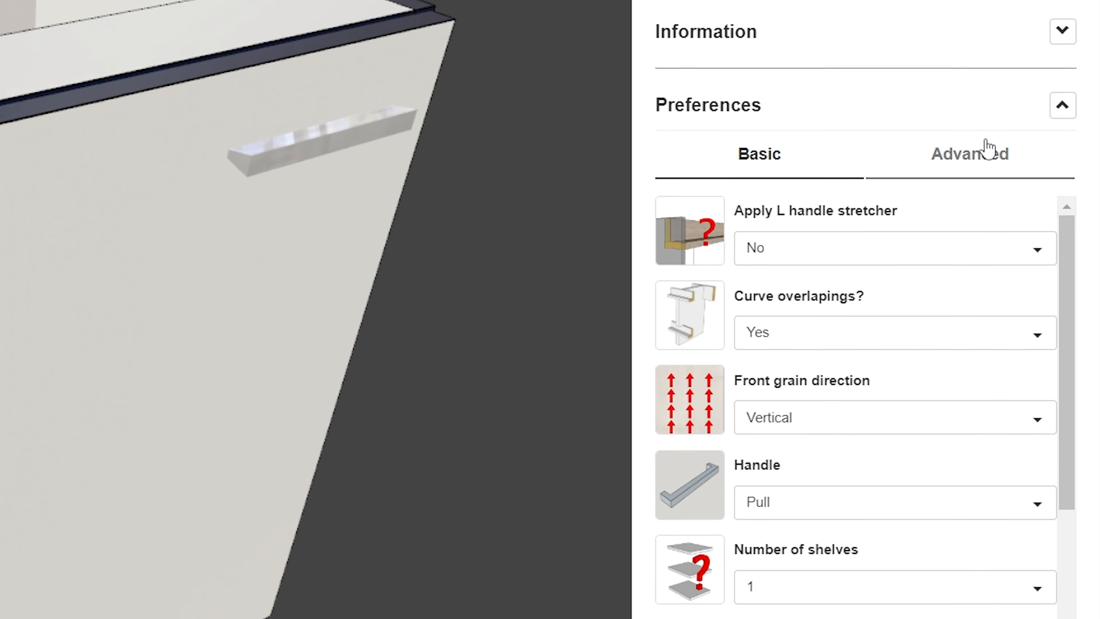
click(988, 150)
scroll(745, 65, down, 5)
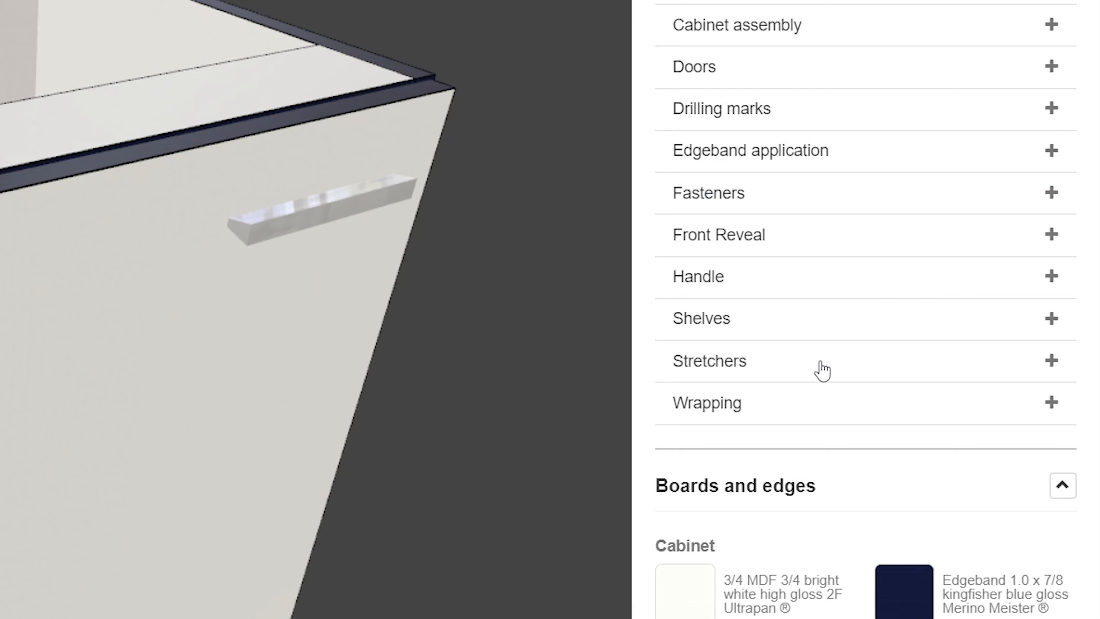
click(821, 370)
scroll(826, 149, down, 2)
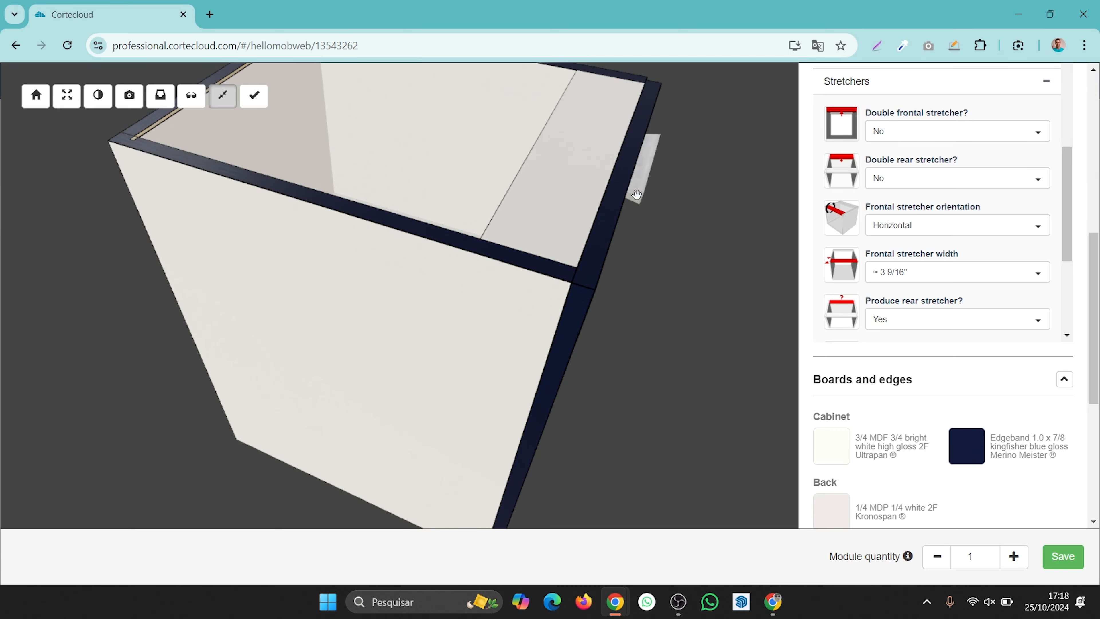
- Show the cabinet in transparent view and set Double frontal stretcher to Yes
drag(636, 194, 577, 186)
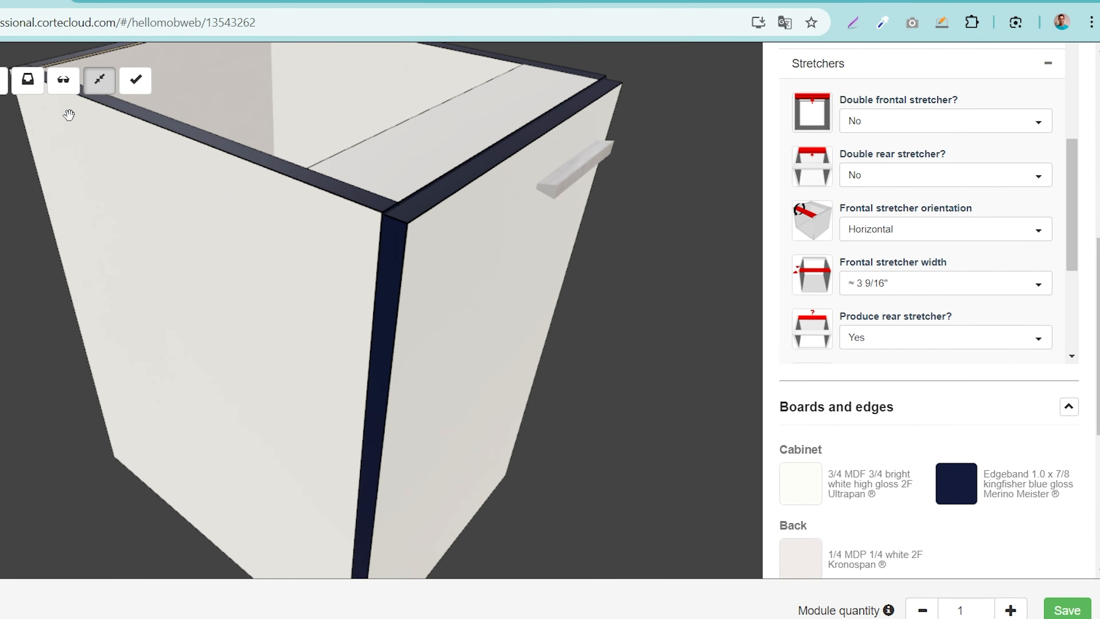
click(191, 96)
scroll(454, 103, up, 3)
drag(439, 104, 407, 125)
scroll(369, 130, down, 2)
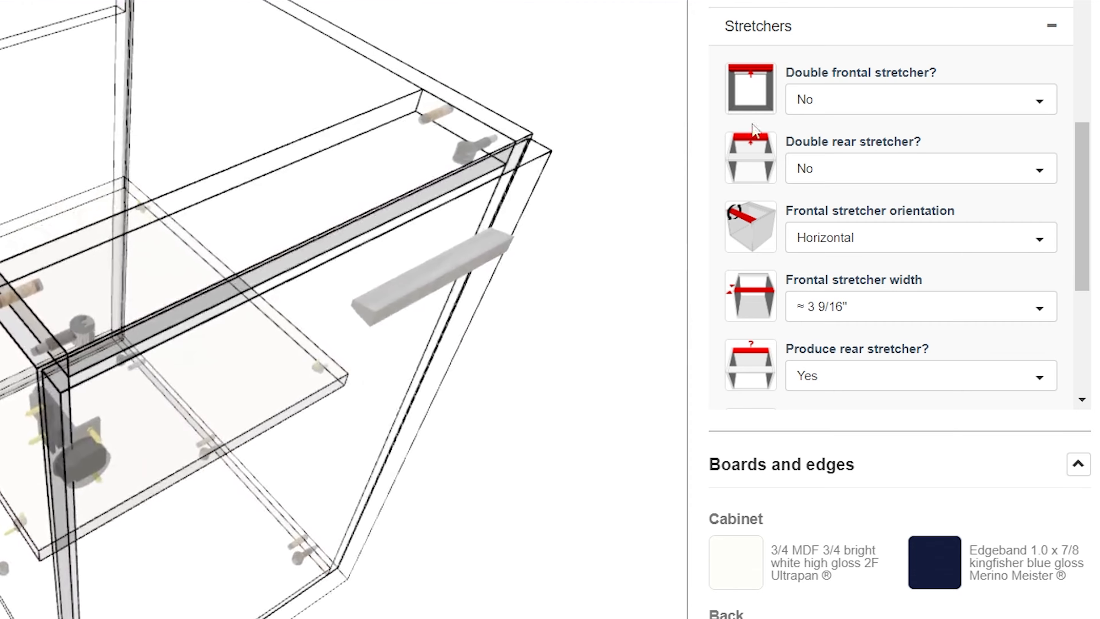
click(811, 112)
click(845, 177)
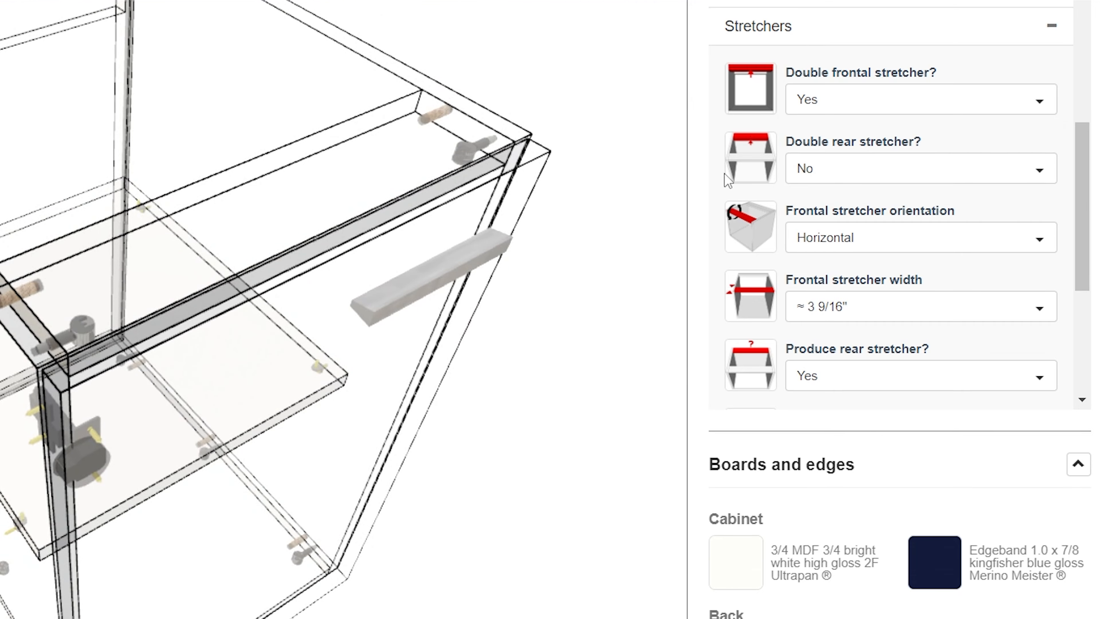
- Orbit around the cabinet in solid and transparent views to inspect the stretchers
drag(284, 233, 321, 216)
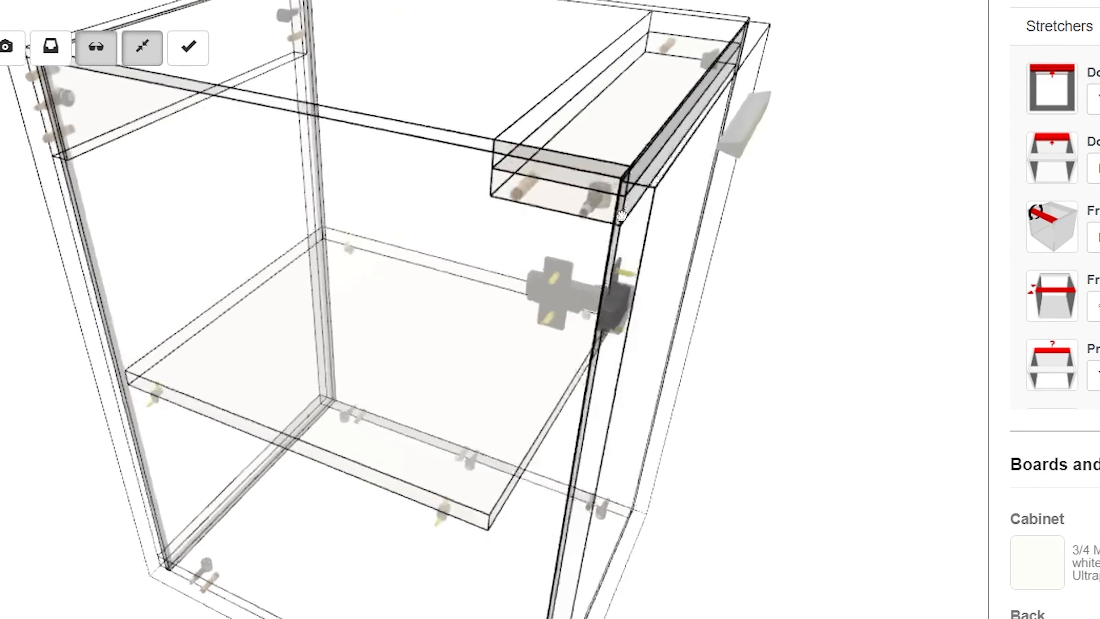
drag(620, 215, 244, 103)
drag(674, 92, 648, 98)
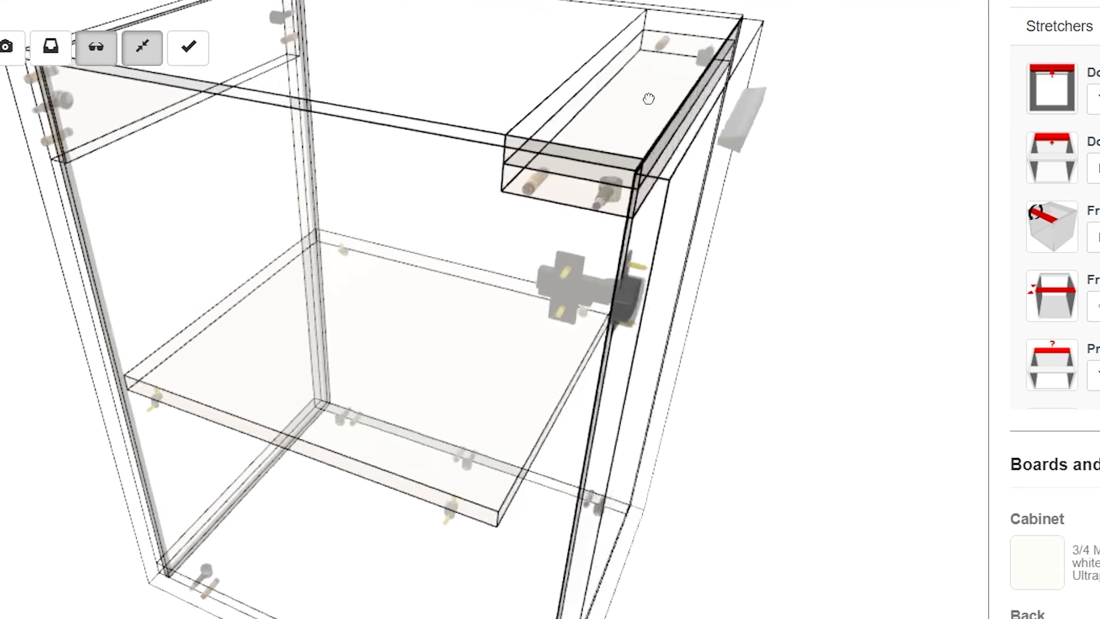
click(96, 53)
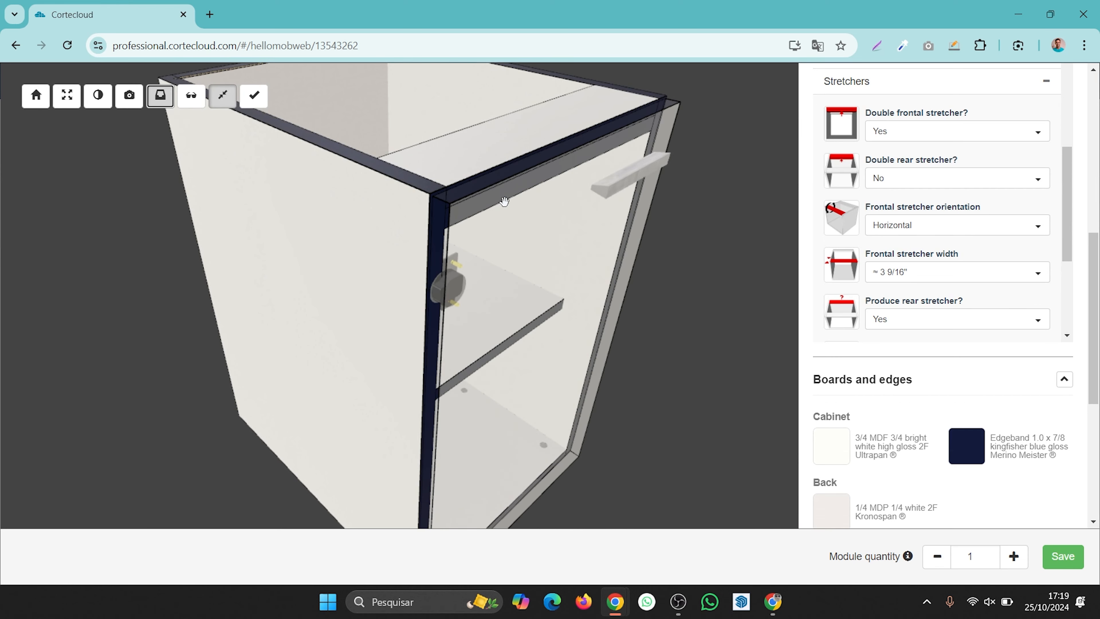
drag(504, 201, 455, 199)
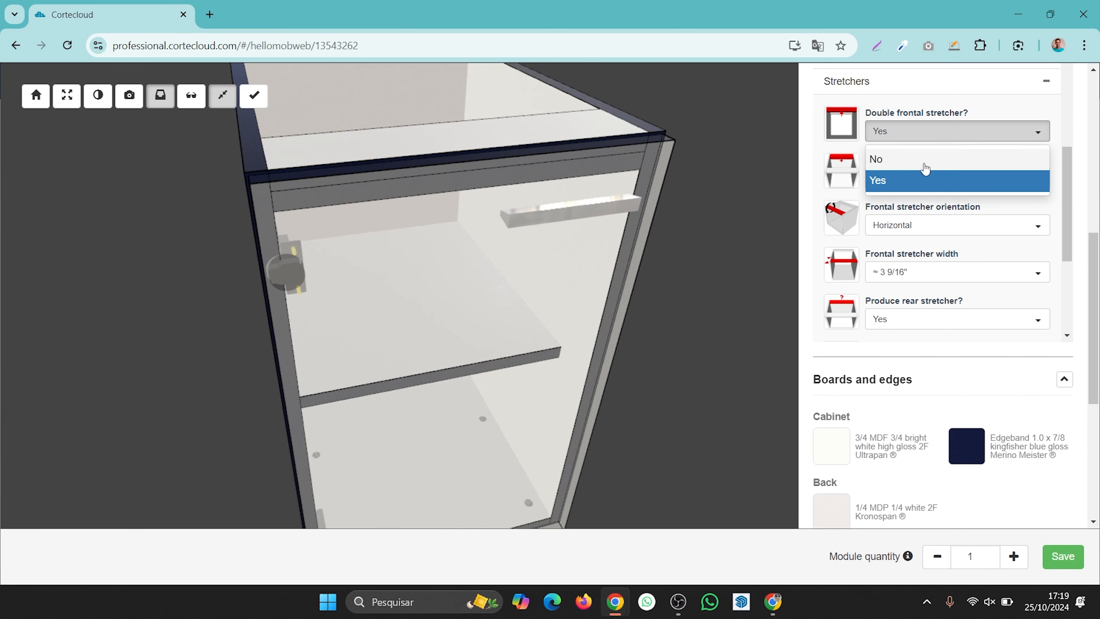
drag(455, 184, 763, 146)
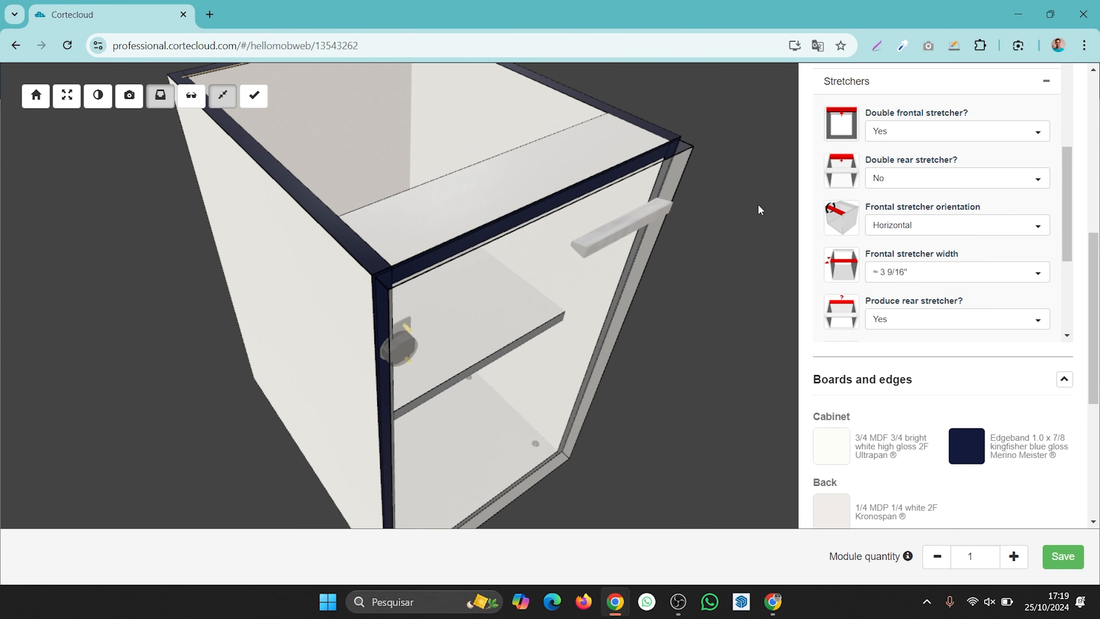
drag(467, 246, 551, 194)
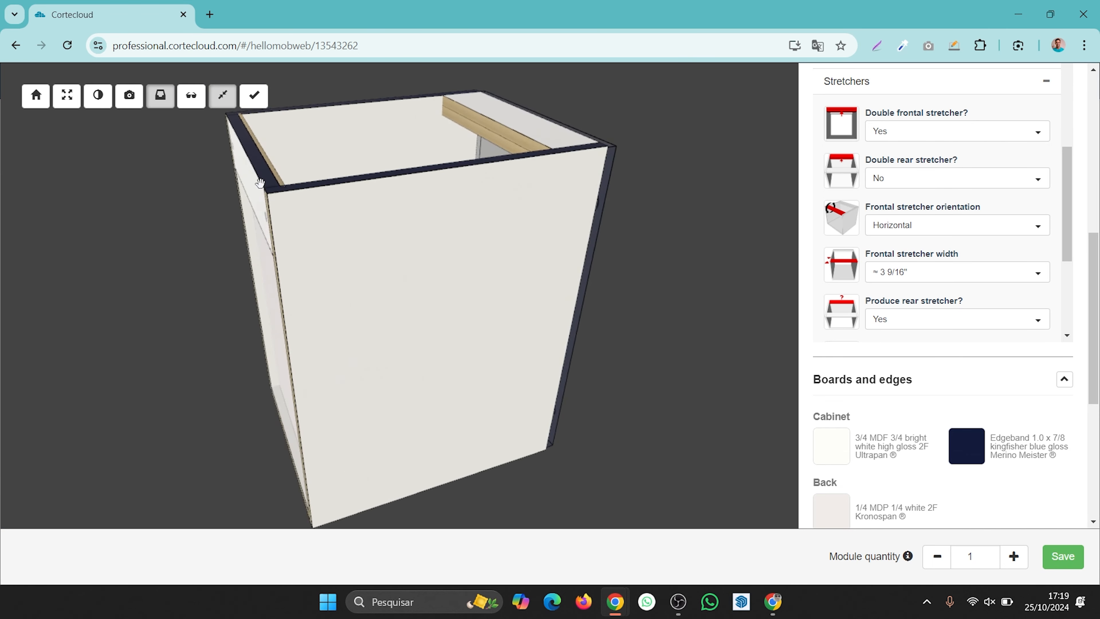
drag(260, 183, 333, 204)
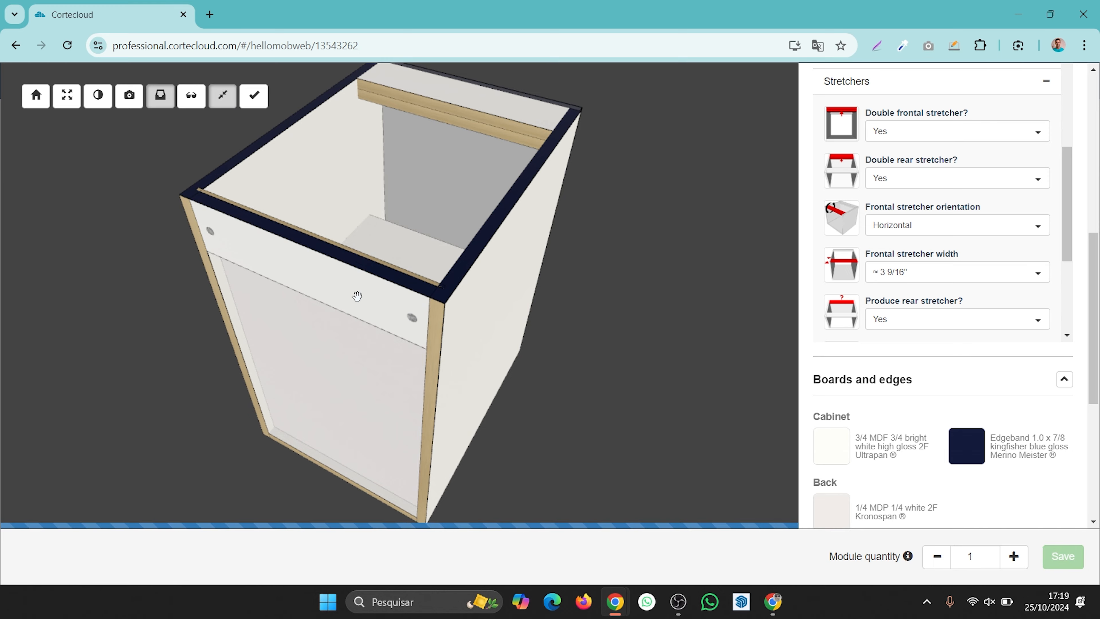
drag(237, 300, 412, 177)
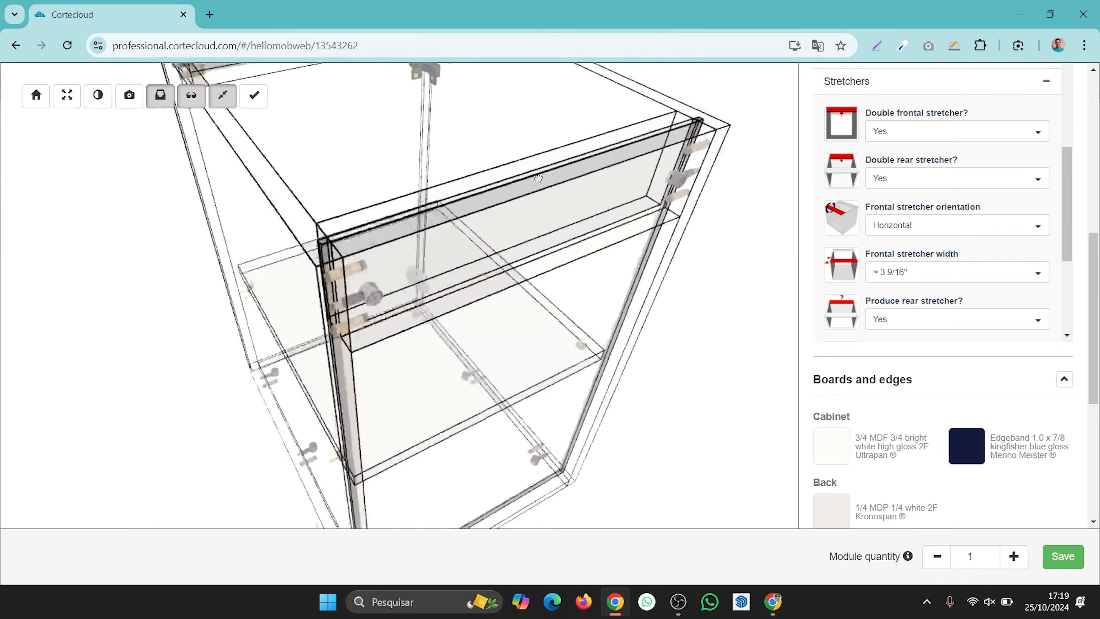
drag(543, 173, 568, 213)
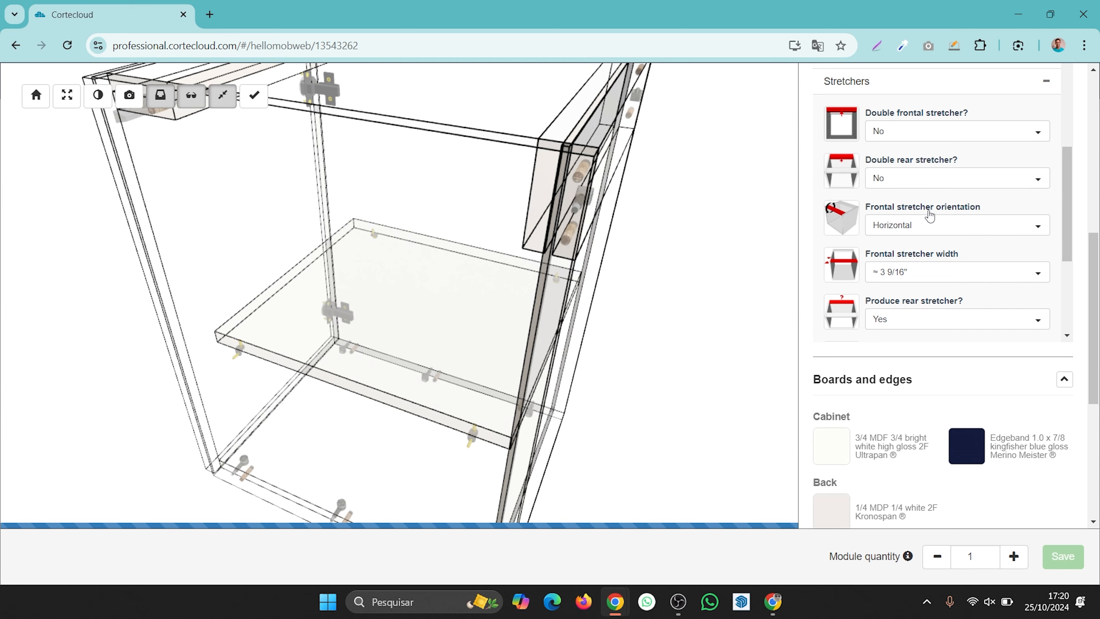
- Orbit the cabinet and scroll through the stretcher settings to review the available options
drag(717, 207, 551, 201)
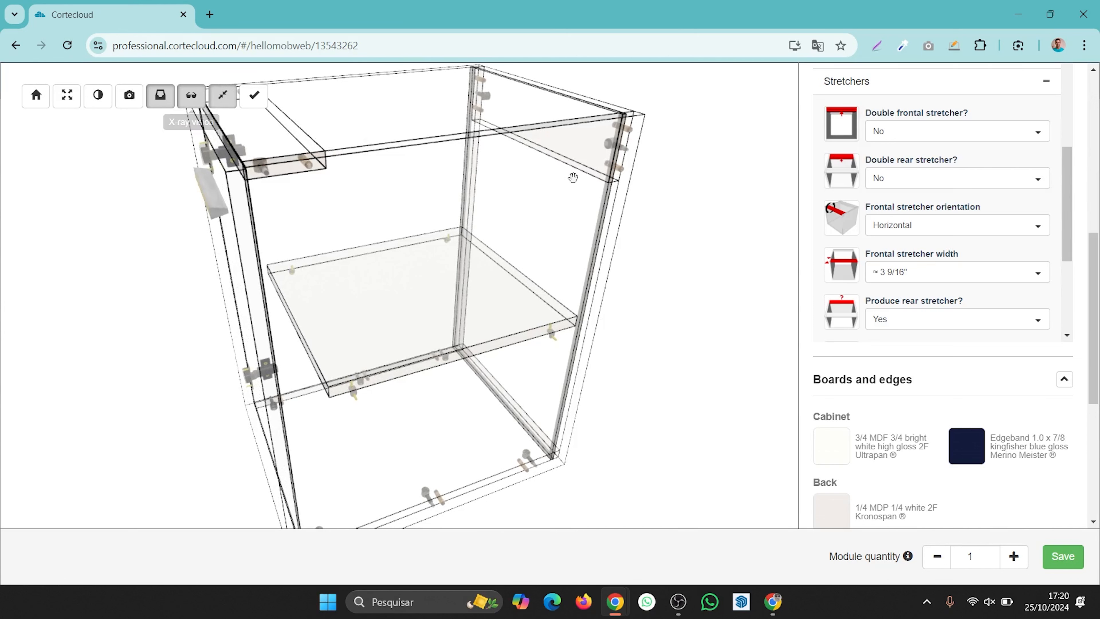
scroll(983, 168, down, 1)
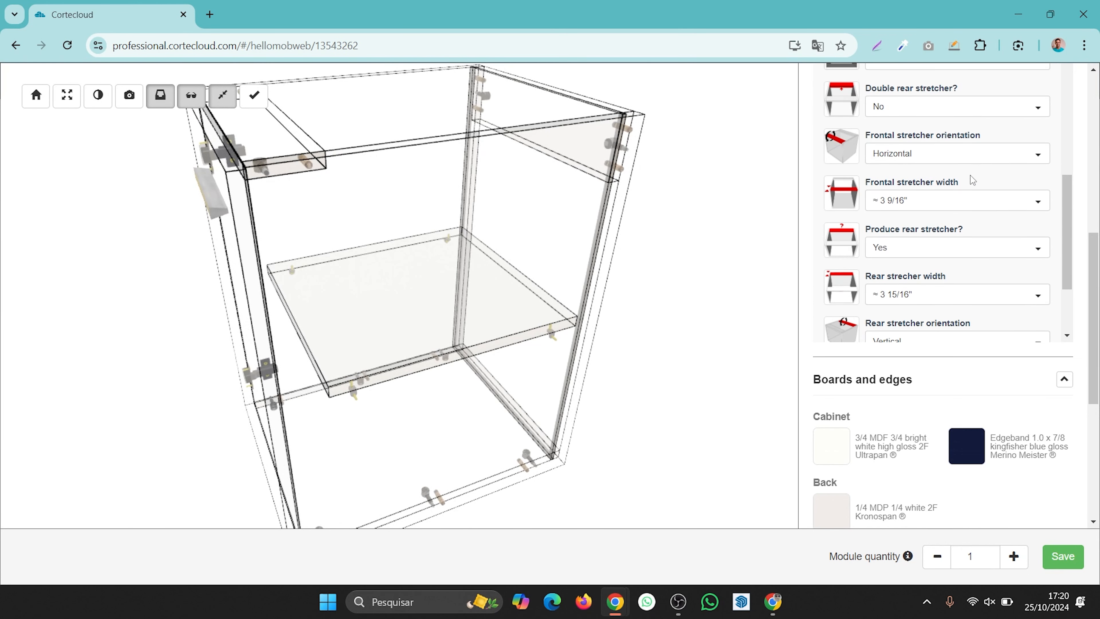
scroll(971, 207, down, 1)
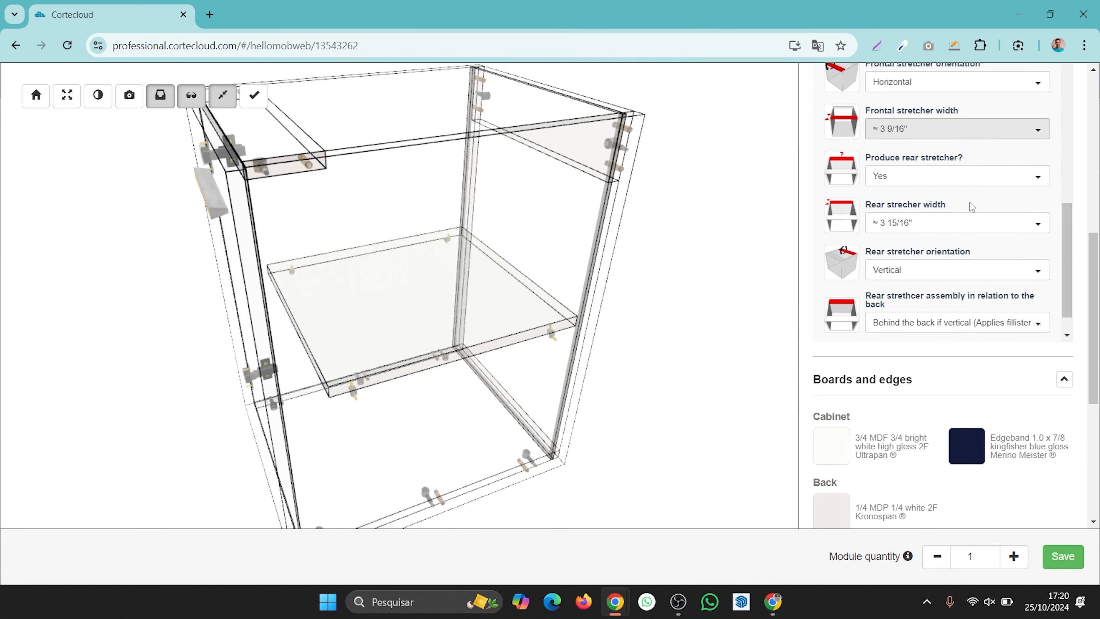
scroll(983, 243, up, 1)
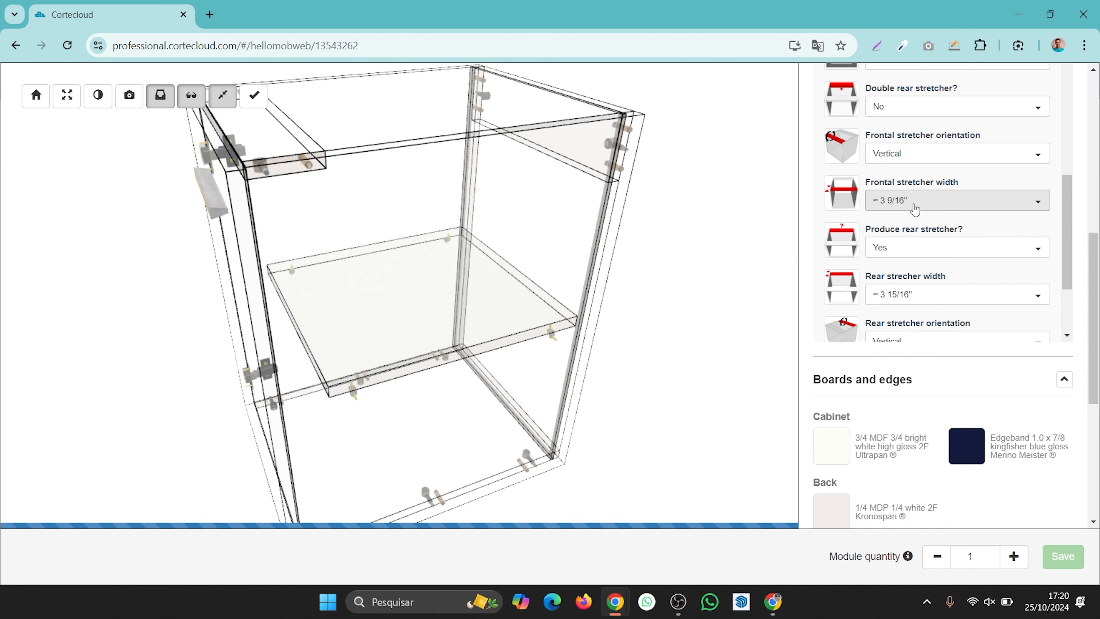
- Switch the cabinet to solid view, orbit around it, and set Double frontal stretcher to No
drag(407, 213, 489, 212)
click(191, 96)
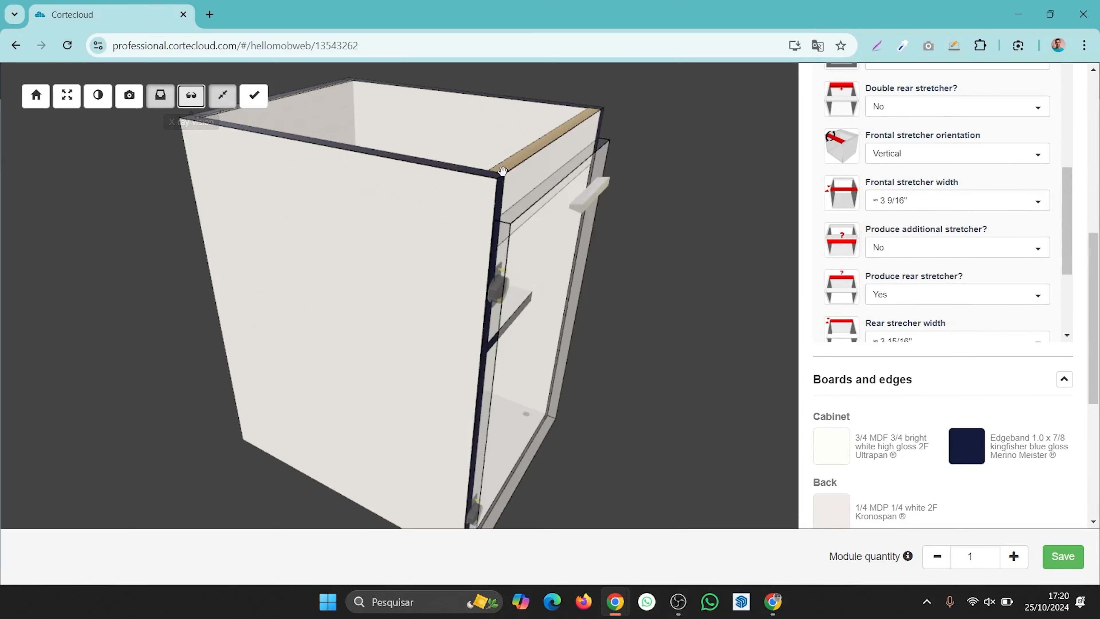
drag(407, 171, 443, 169)
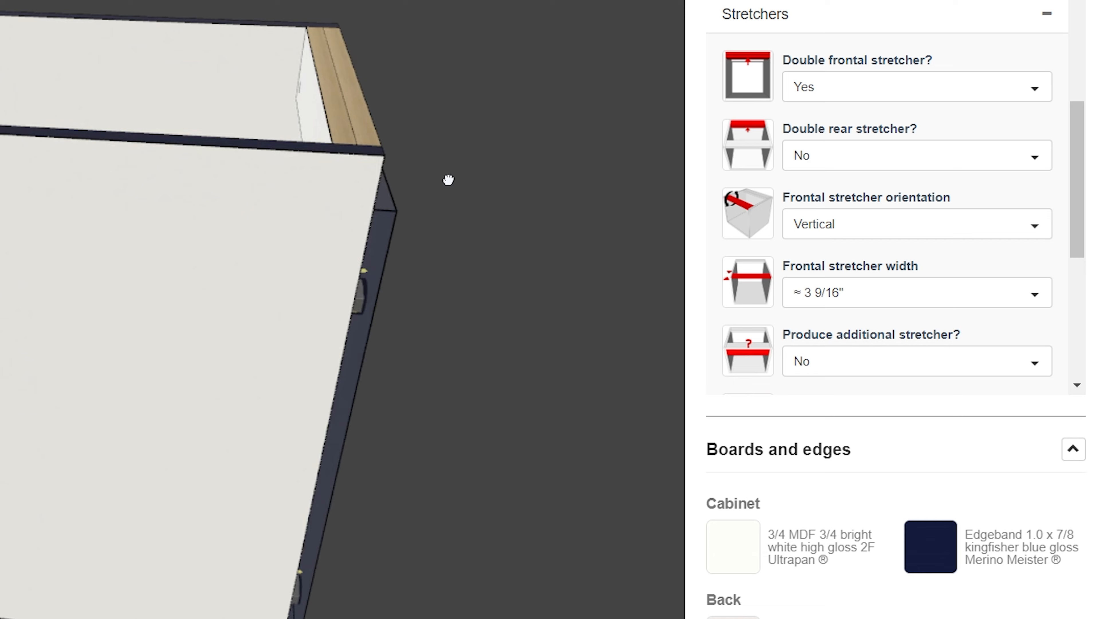
drag(609, 193, 641, 202)
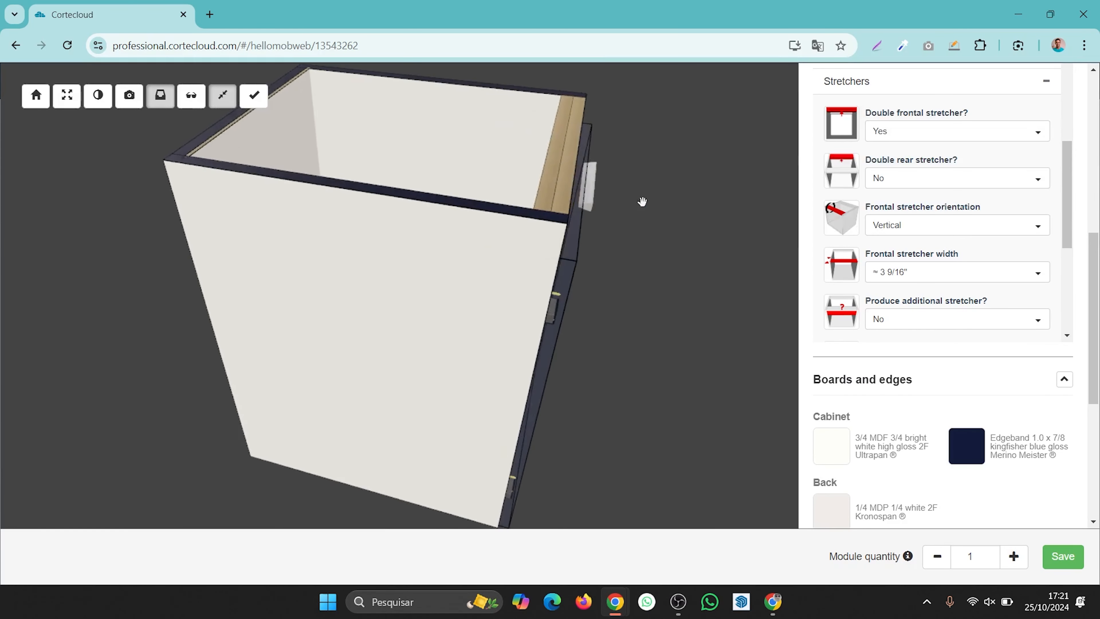
click(912, 164)
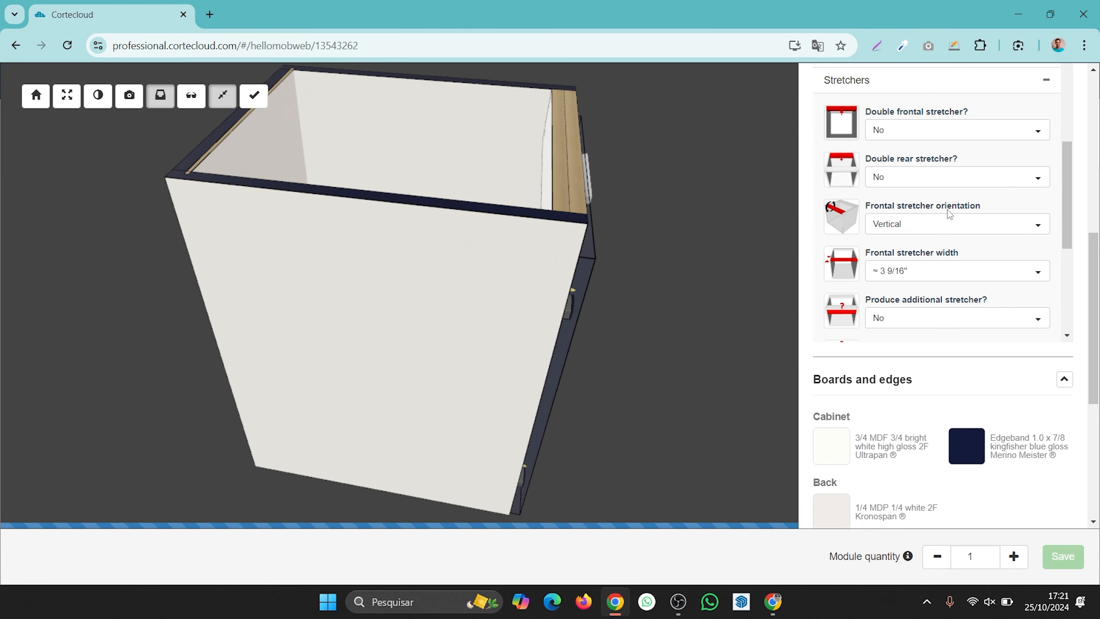
- Set the frontal stretcher width to ≈ 5 1/8"
scroll(948, 213, down, 3)
click(969, 200)
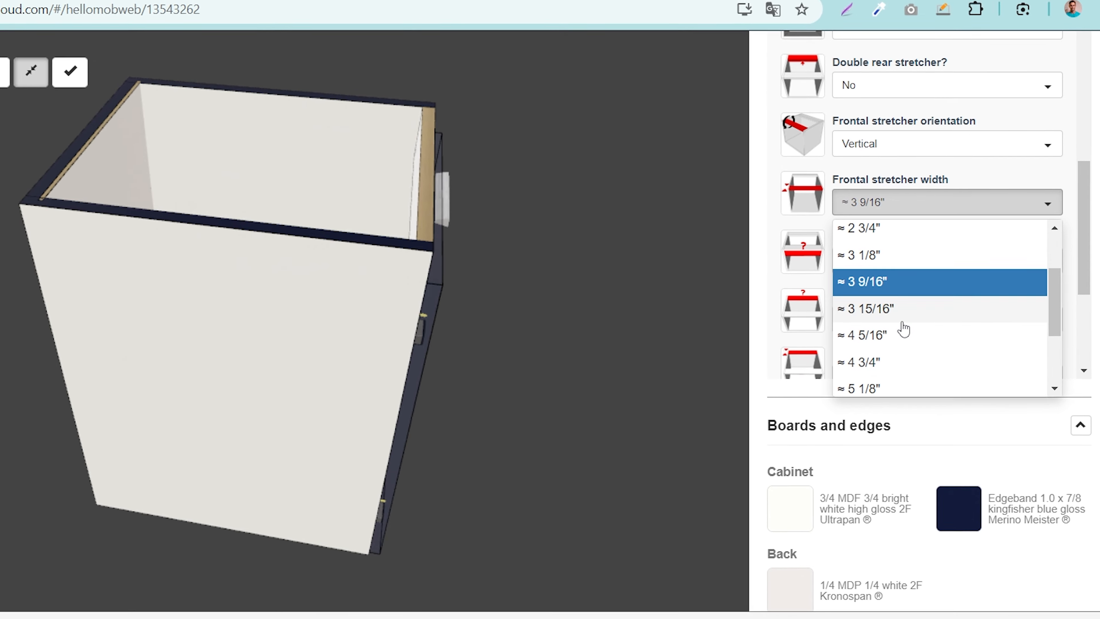
click(898, 399)
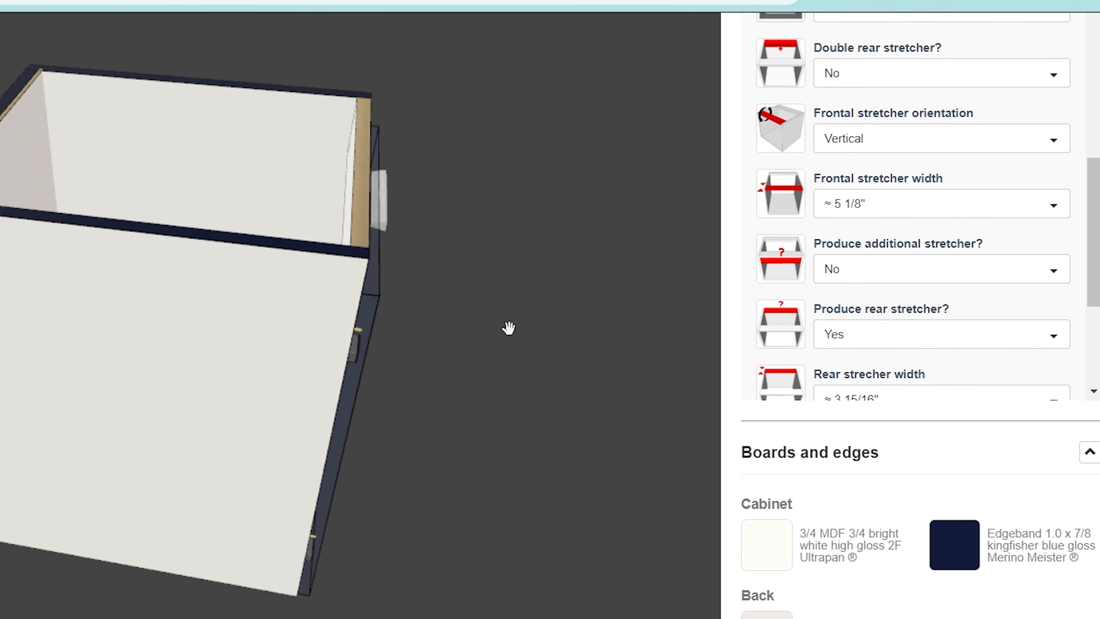
- Set the frontal stretcher width to ≈ 4 3/4"
drag(508, 327, 167, 124)
drag(414, 94, 333, 117)
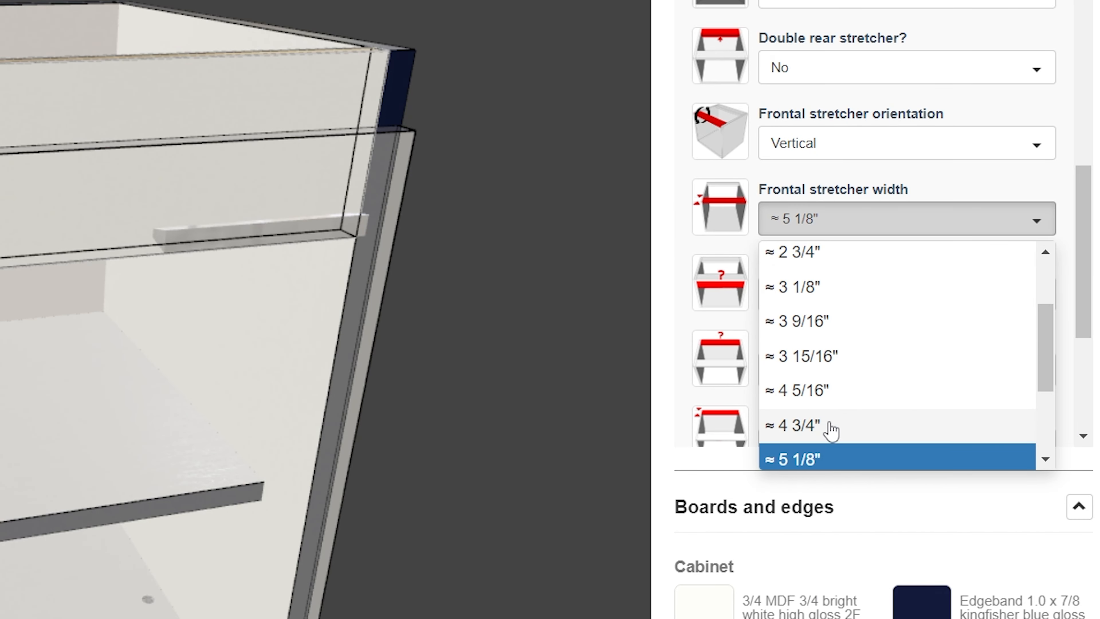
click(831, 427)
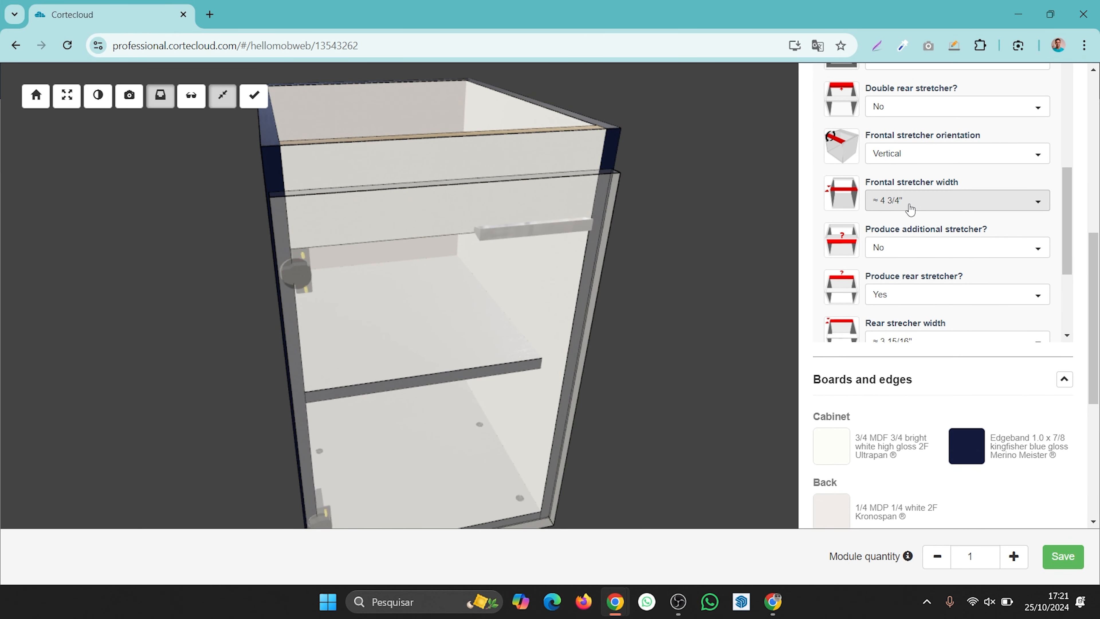
- Set both the frontal and the rear stretcher orientation to Horizontal
click(921, 156)
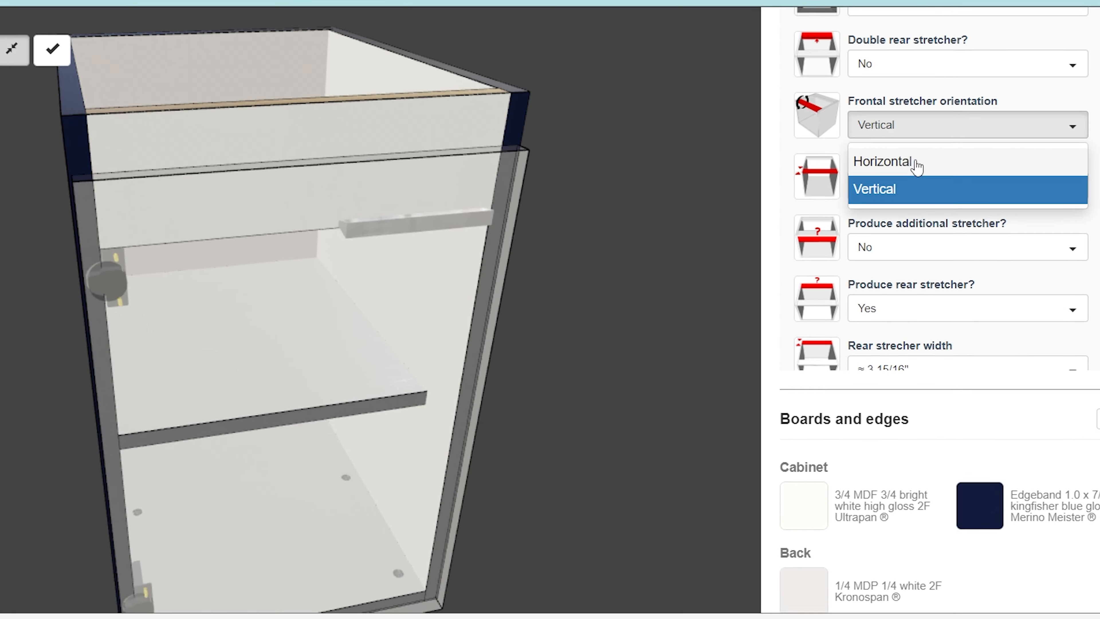
click(914, 179)
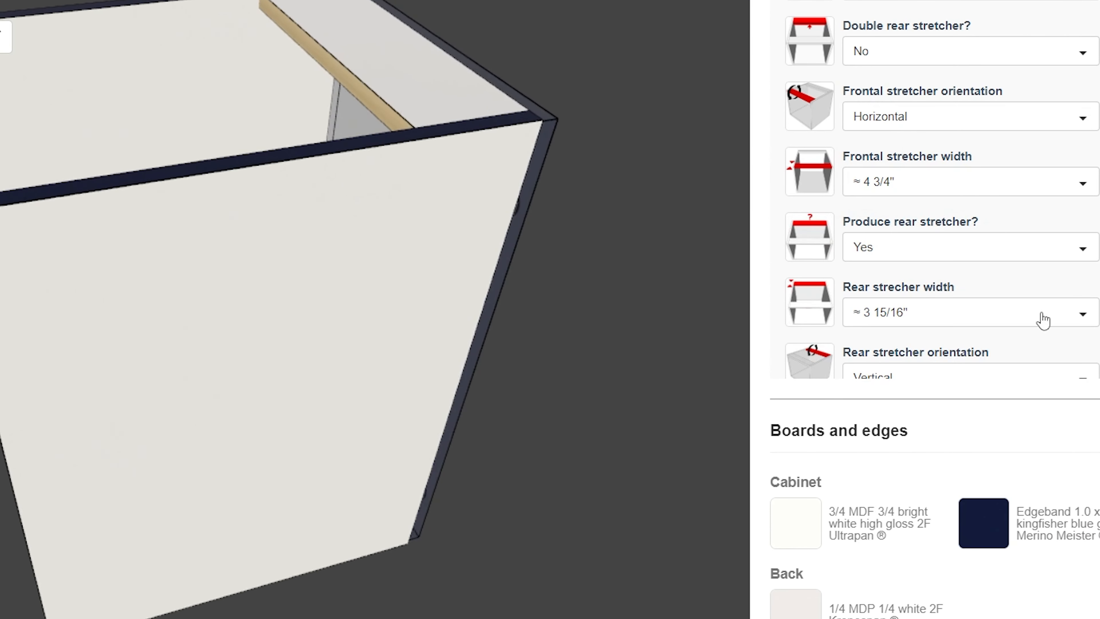
scroll(1075, 245, down, 2)
click(1004, 278)
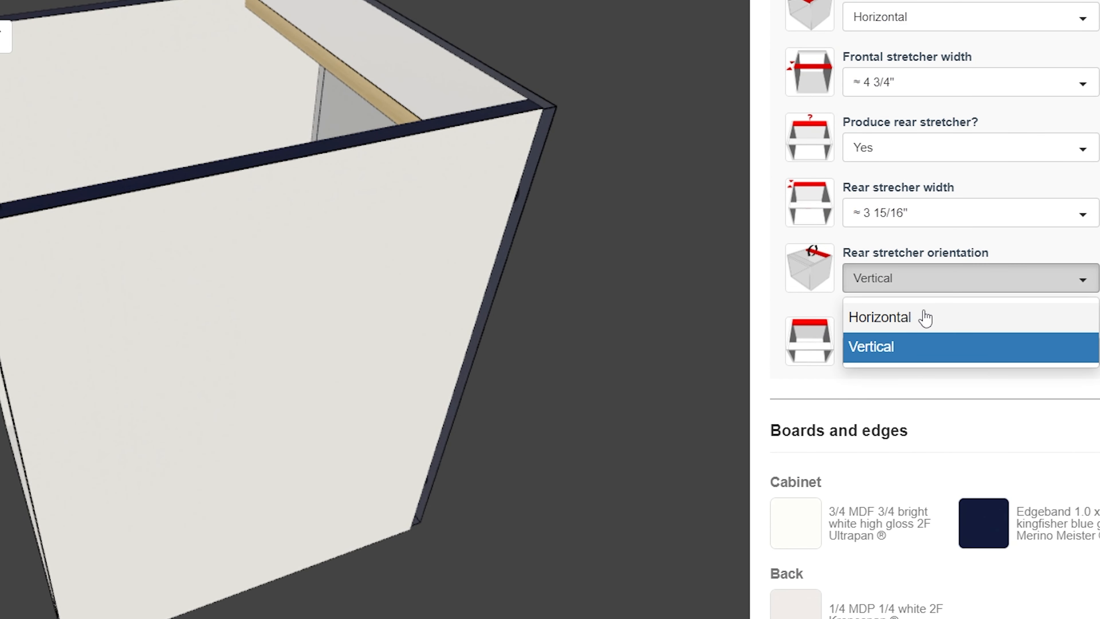
click(925, 323)
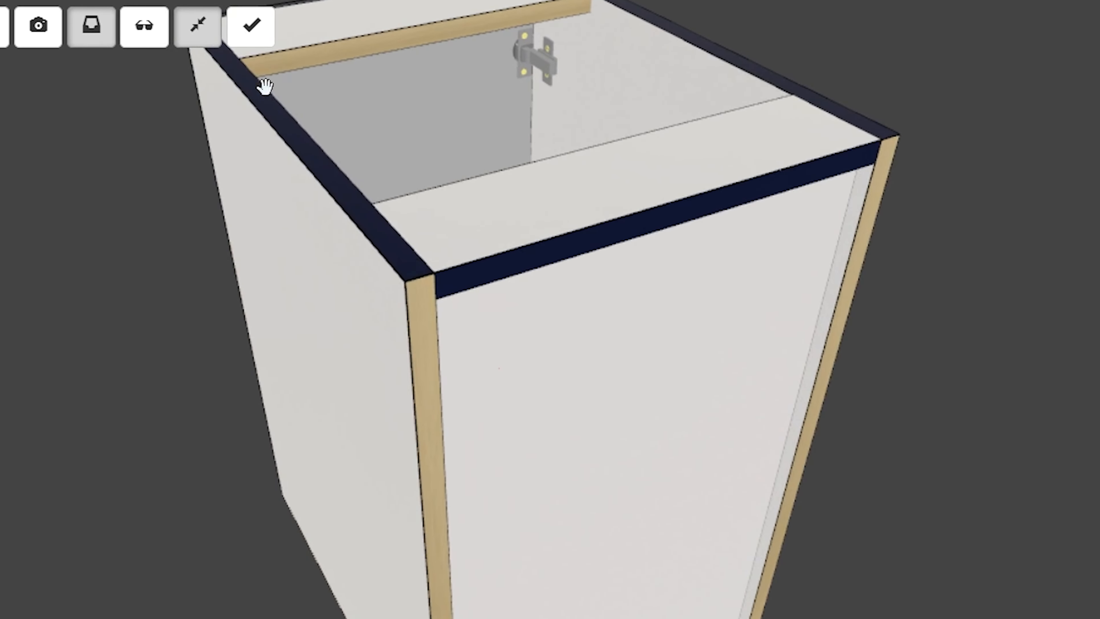
- Switch to transparent view and set the rear stretcher assembly to In front of the back (No fillister or grooving)
click(122, 26)
scroll(500, 217, up, 5)
drag(548, 222, 860, 141)
drag(860, 202, 673, 229)
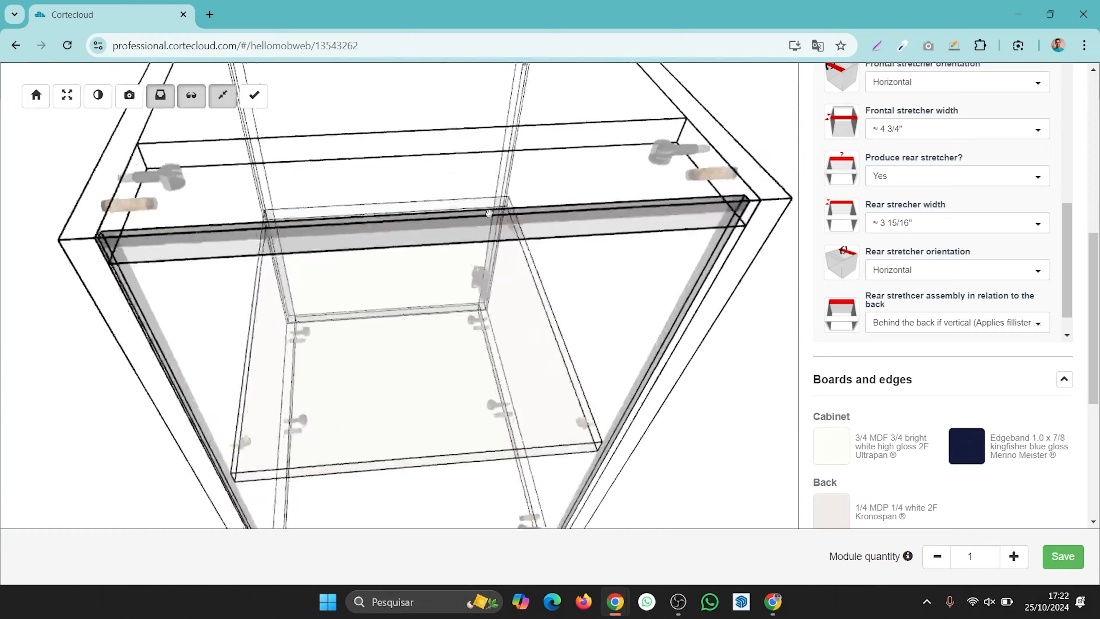
drag(489, 213, 497, 284)
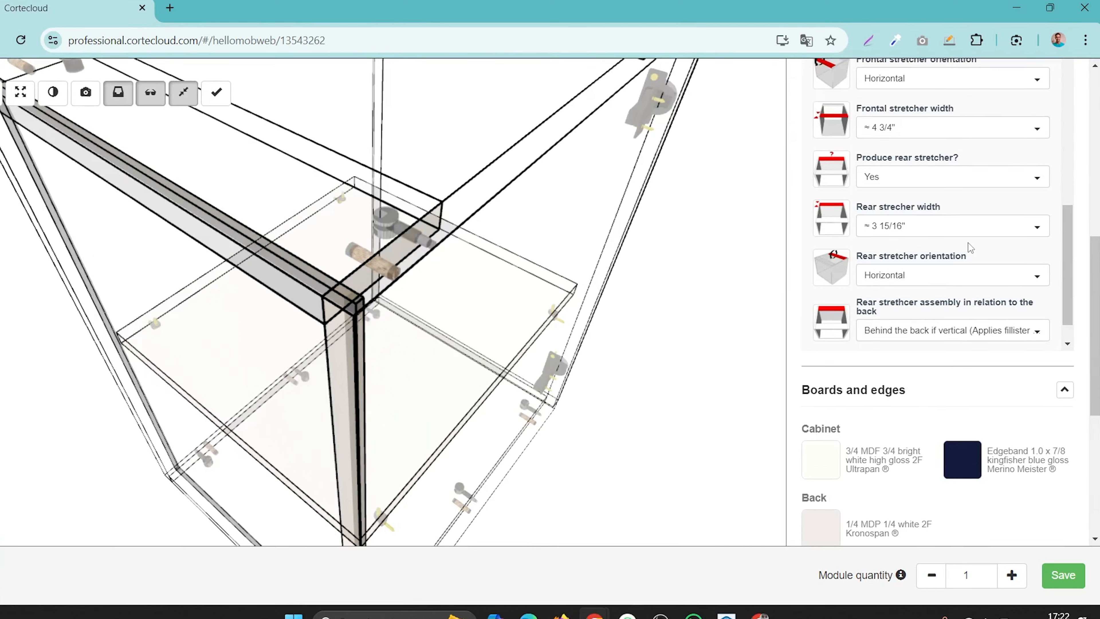
scroll(967, 251, down, 1)
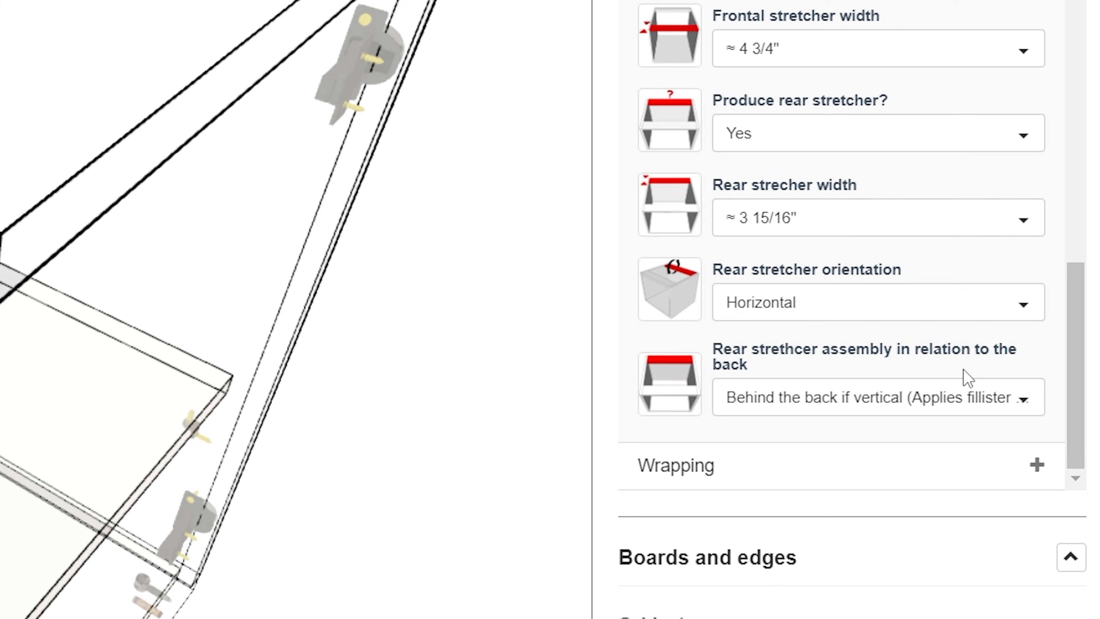
click(875, 410)
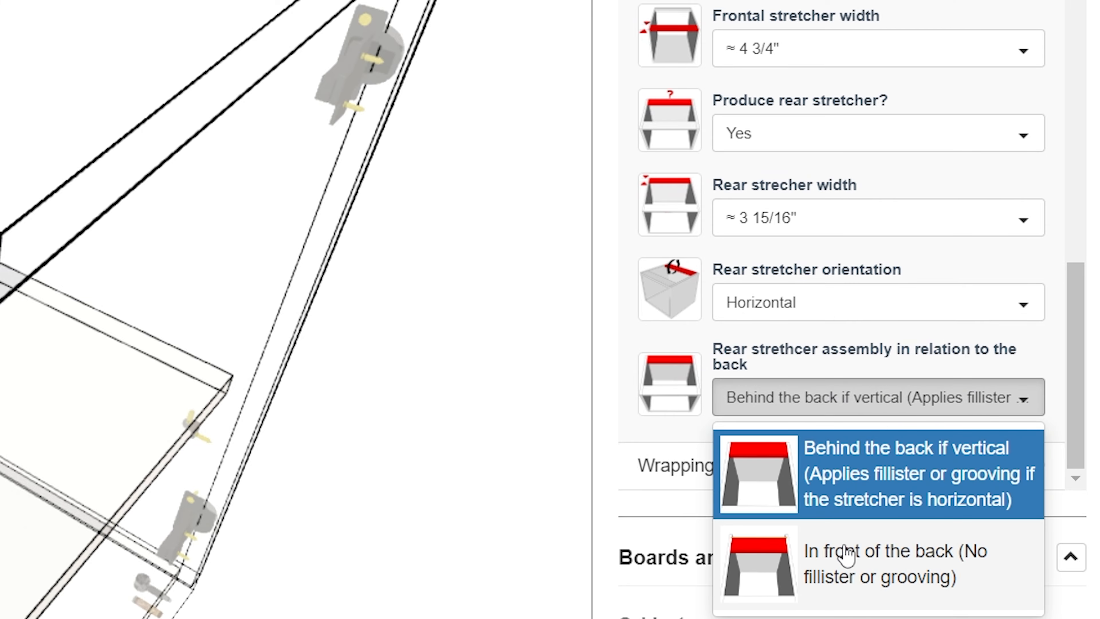
click(813, 578)
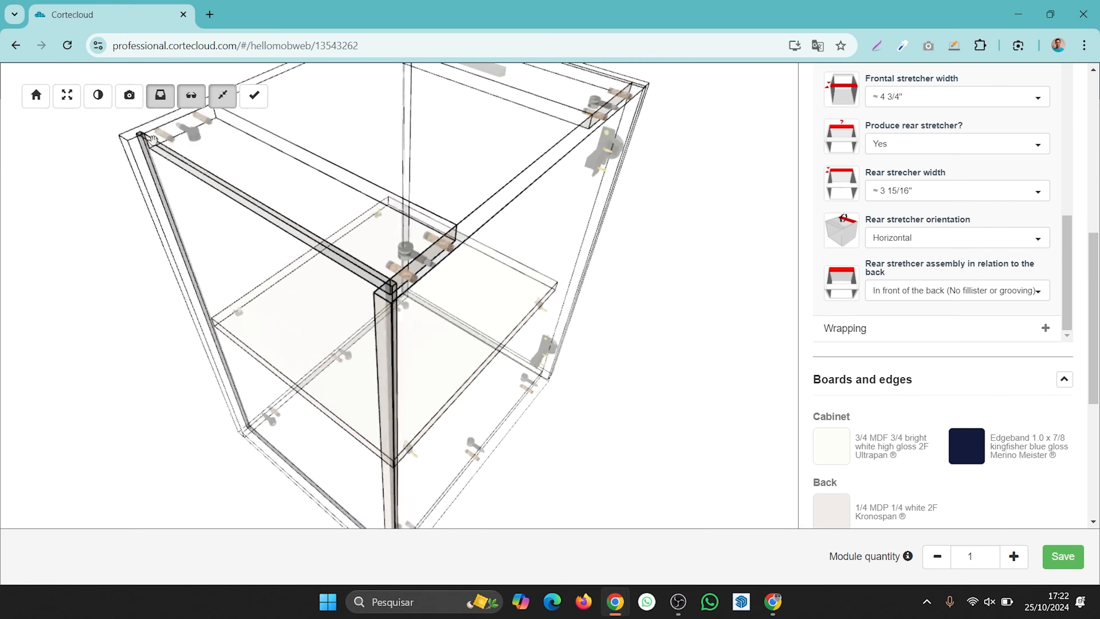
- Toggle between solid and transparent views and orbit around the cabinet to inspect the stretchers
click(188, 104)
drag(363, 268, 251, 278)
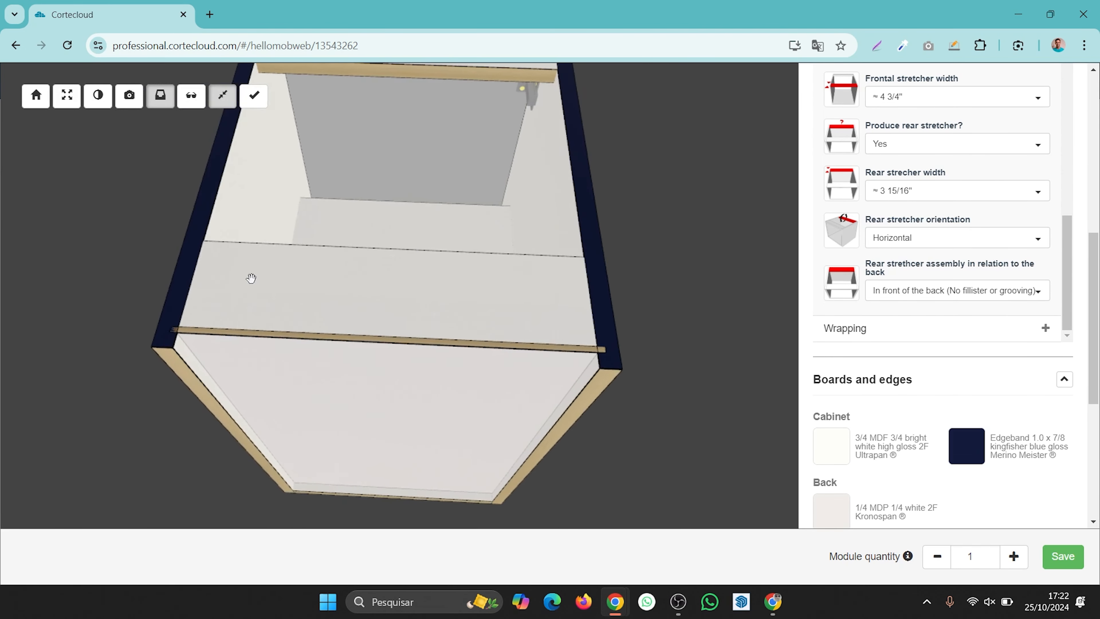
drag(340, 312, 279, 140)
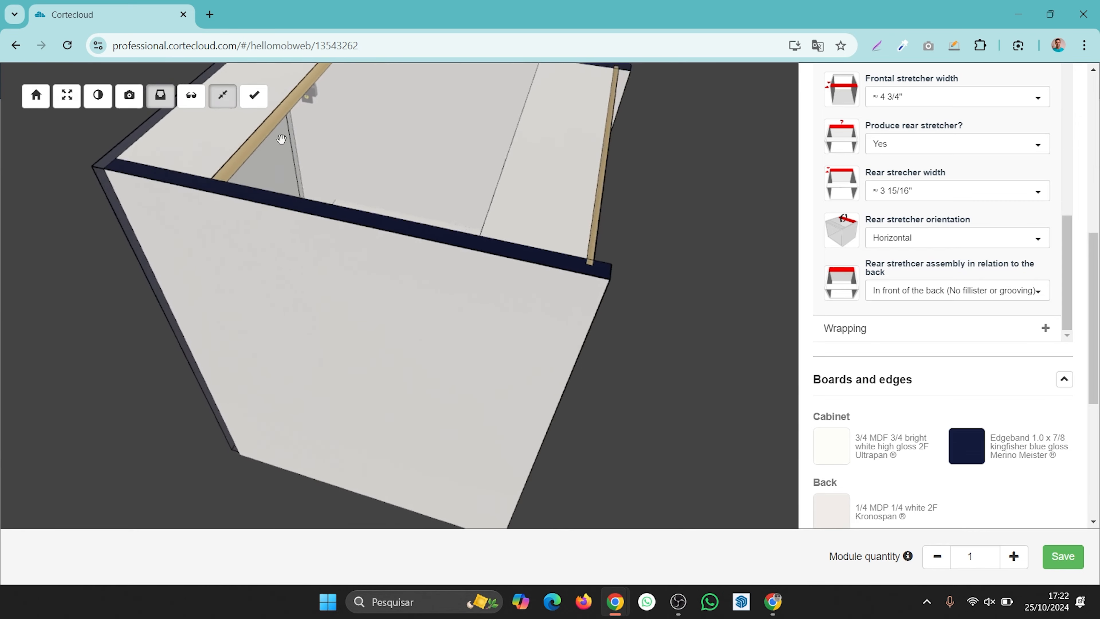
click(196, 99)
drag(625, 226, 329, 241)
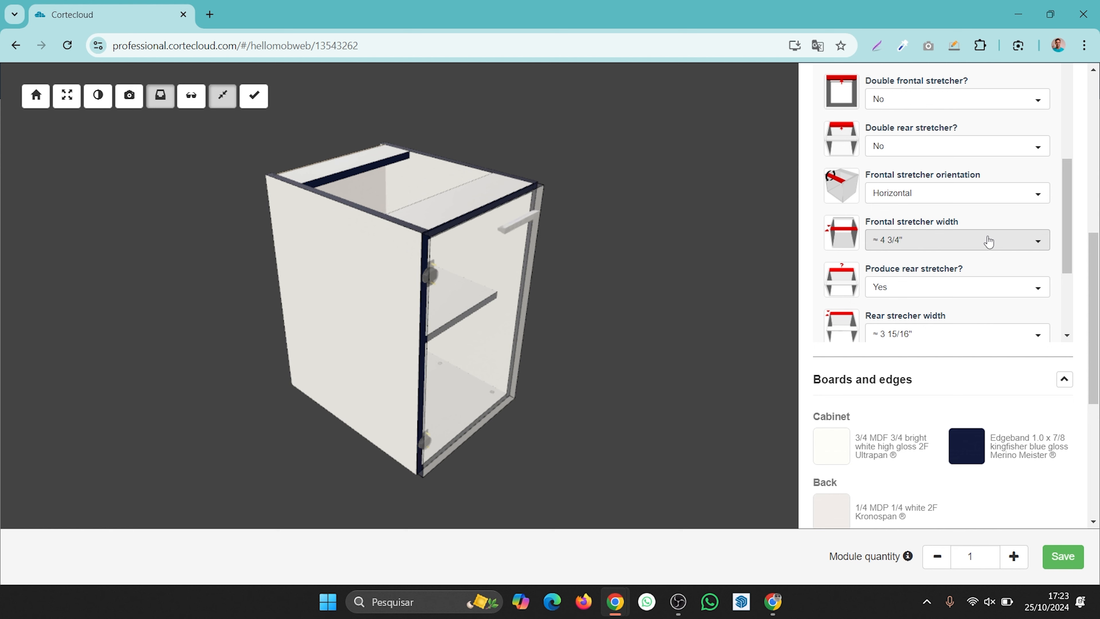
drag(367, 292, 431, 298)
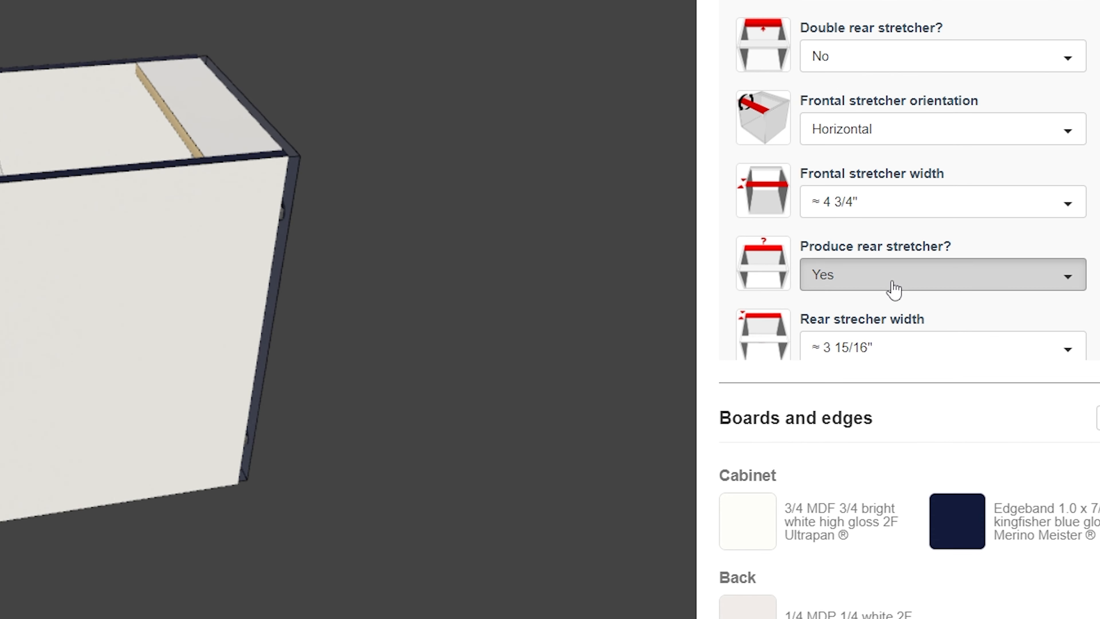
- Set Produce rear stretcher to No and orbit to check the cabinet
click(924, 292)
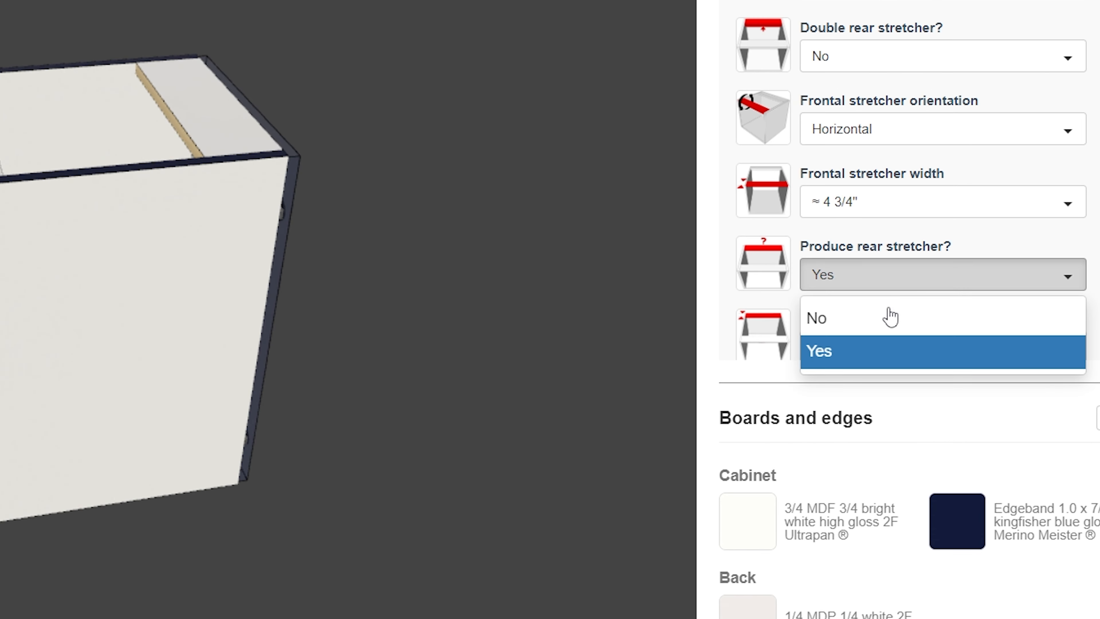
click(891, 327)
drag(346, 224, 580, 113)
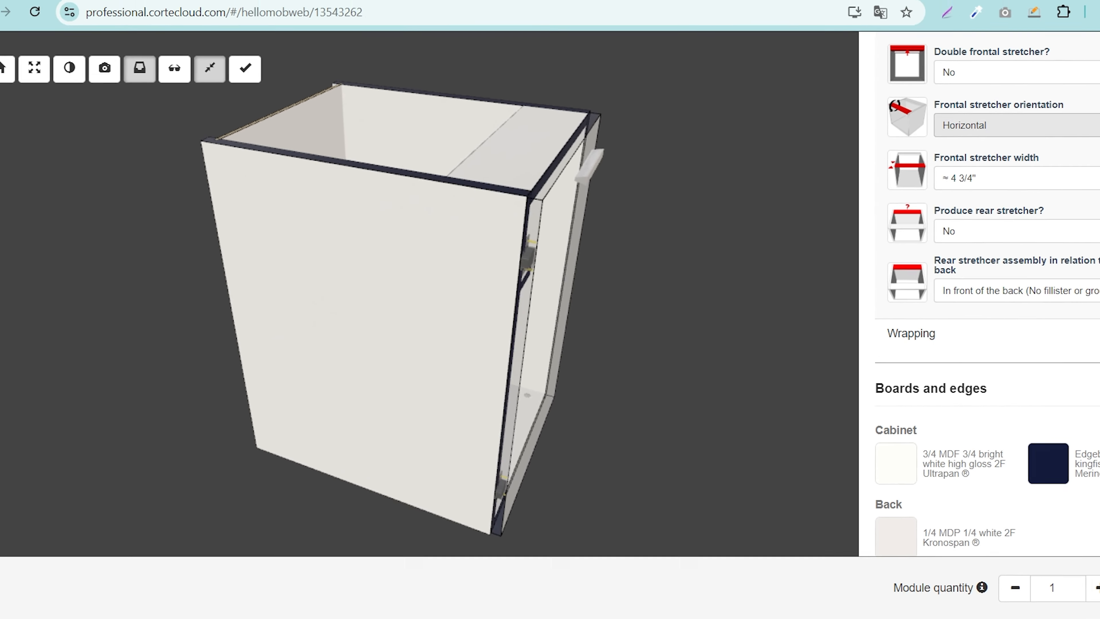
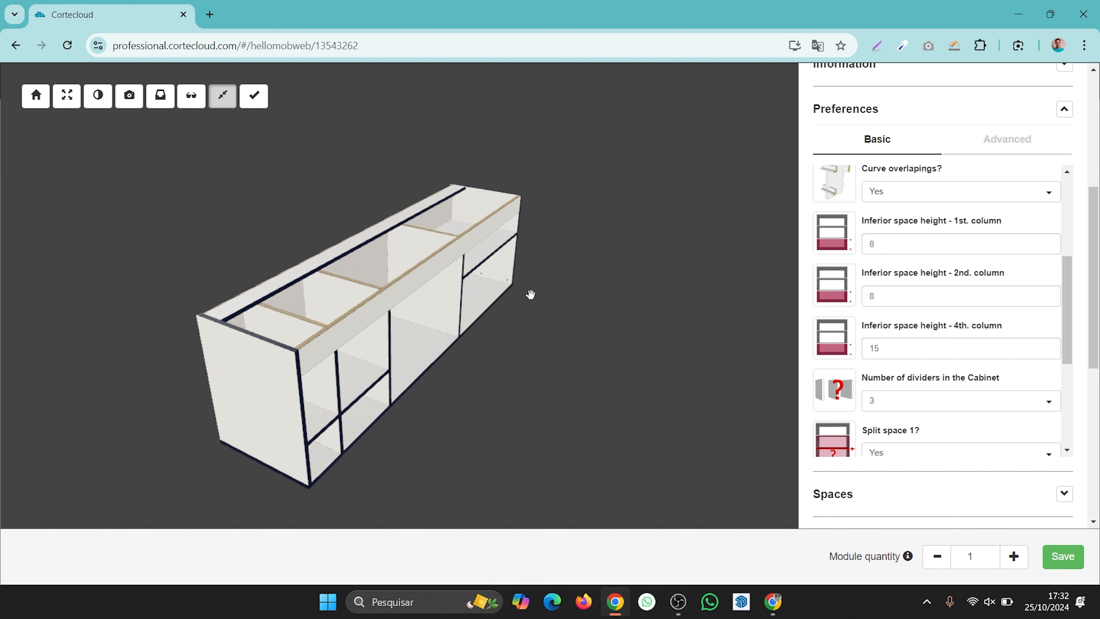
- Save the current cabinet module and add a Closet cabinet 1 column - spaces module from the library
click(1063, 557)
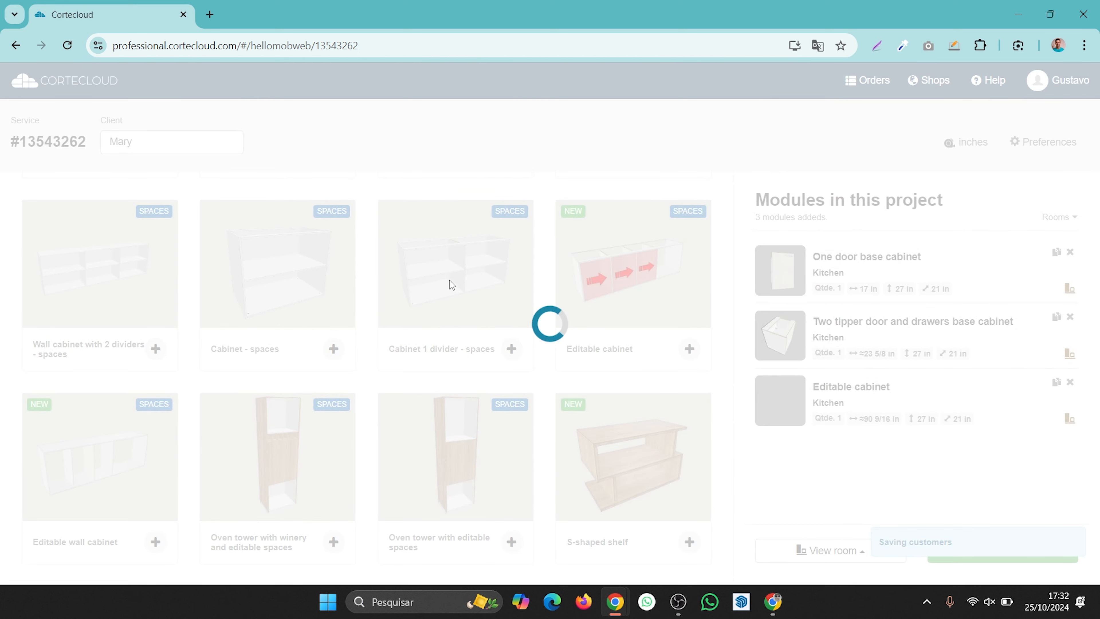
scroll(618, 285, up, 10)
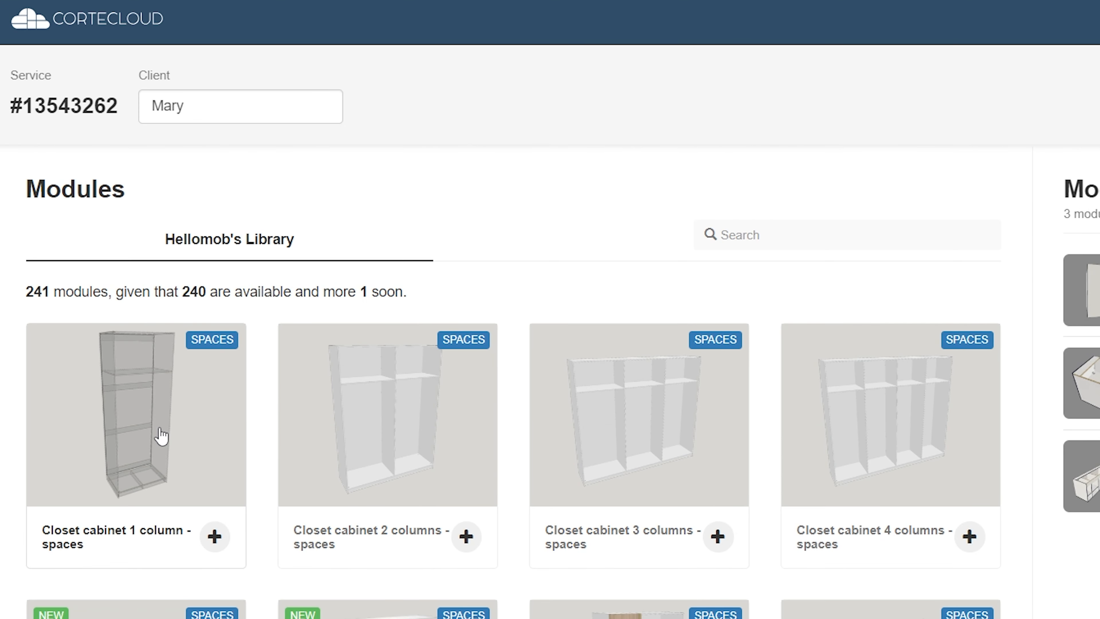
click(147, 444)
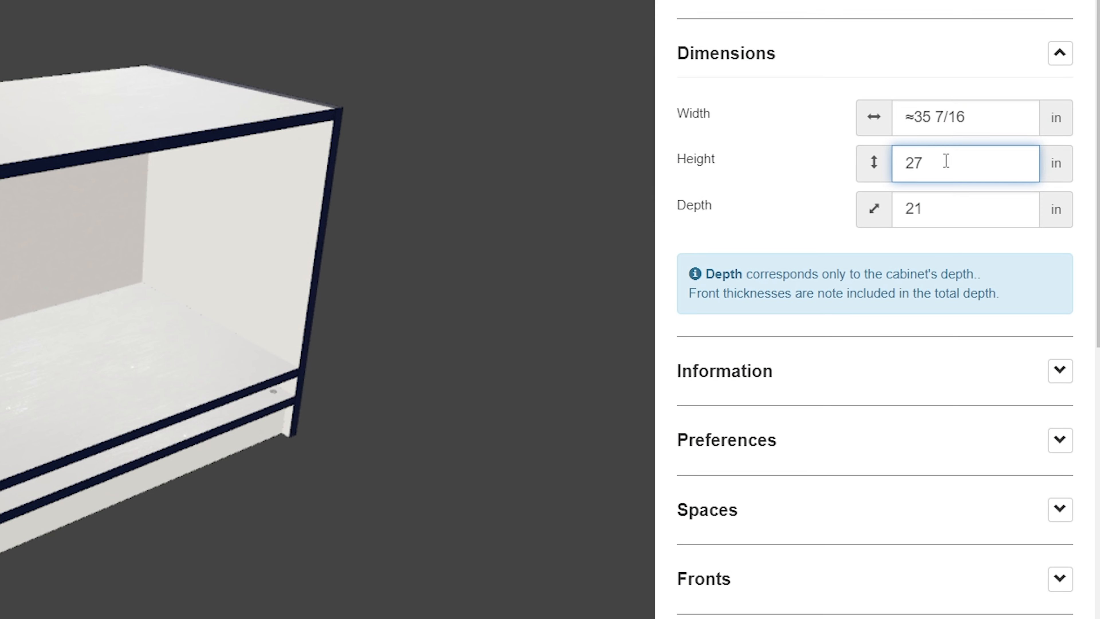
- Set the closet cabinet's height to 80 in and orbit around the cabinet to view it
drag(992, 214, 931, 218)
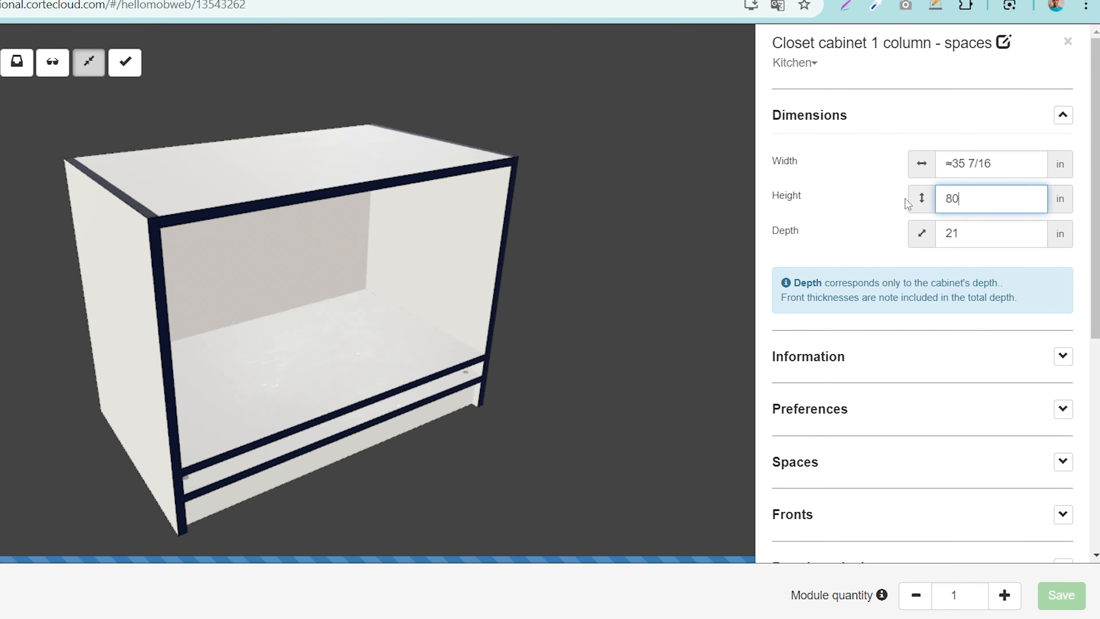
scroll(512, 93, down, 10)
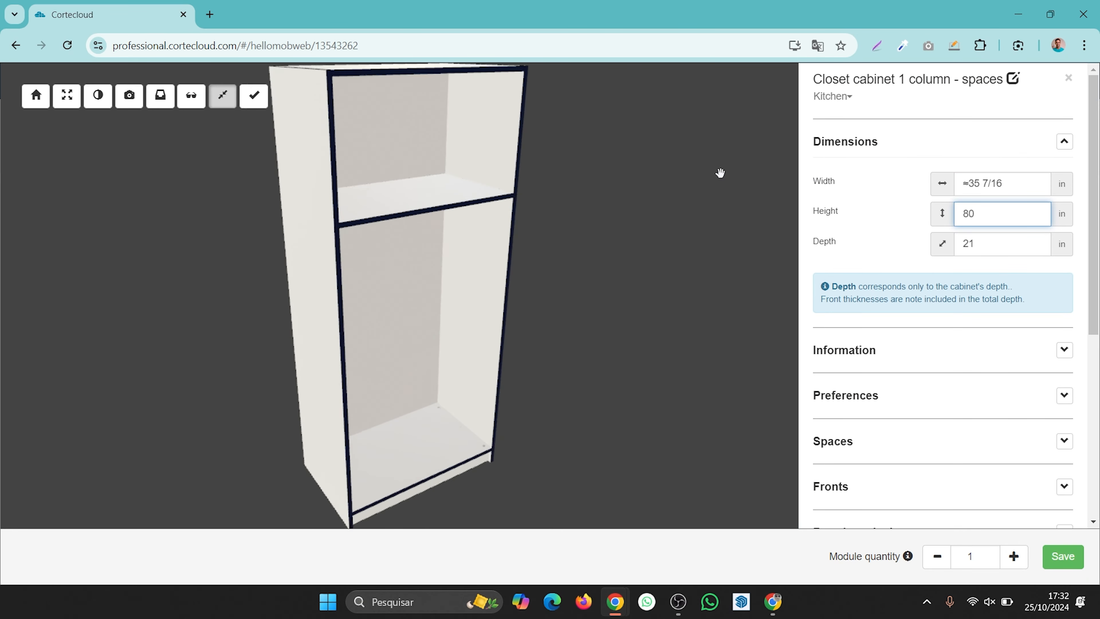
drag(609, 248, 715, 224)
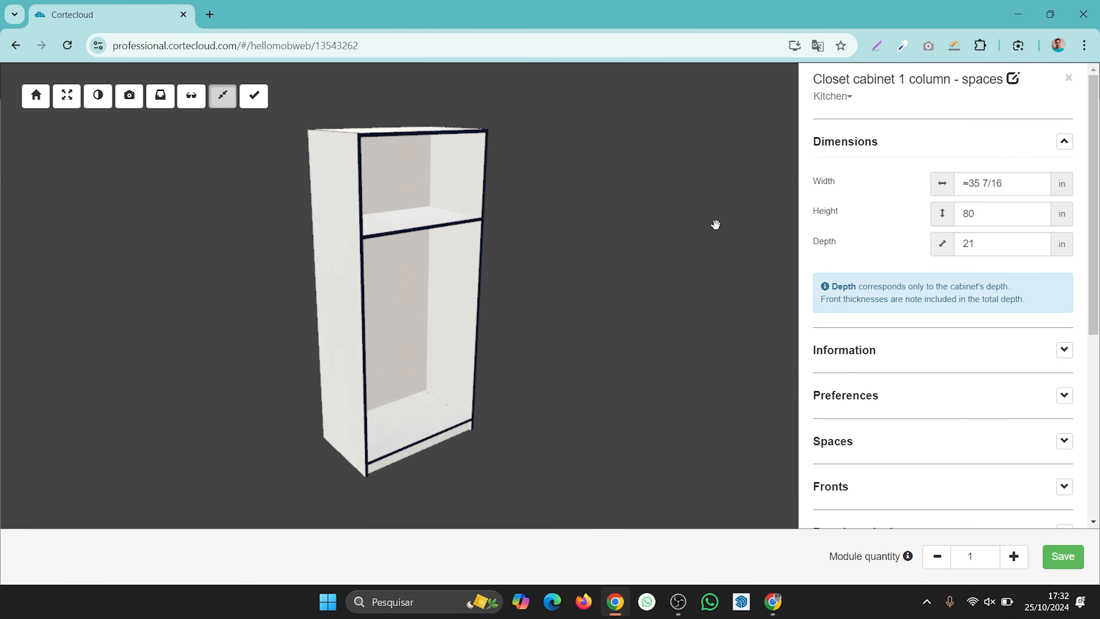
drag(504, 299, 376, 303)
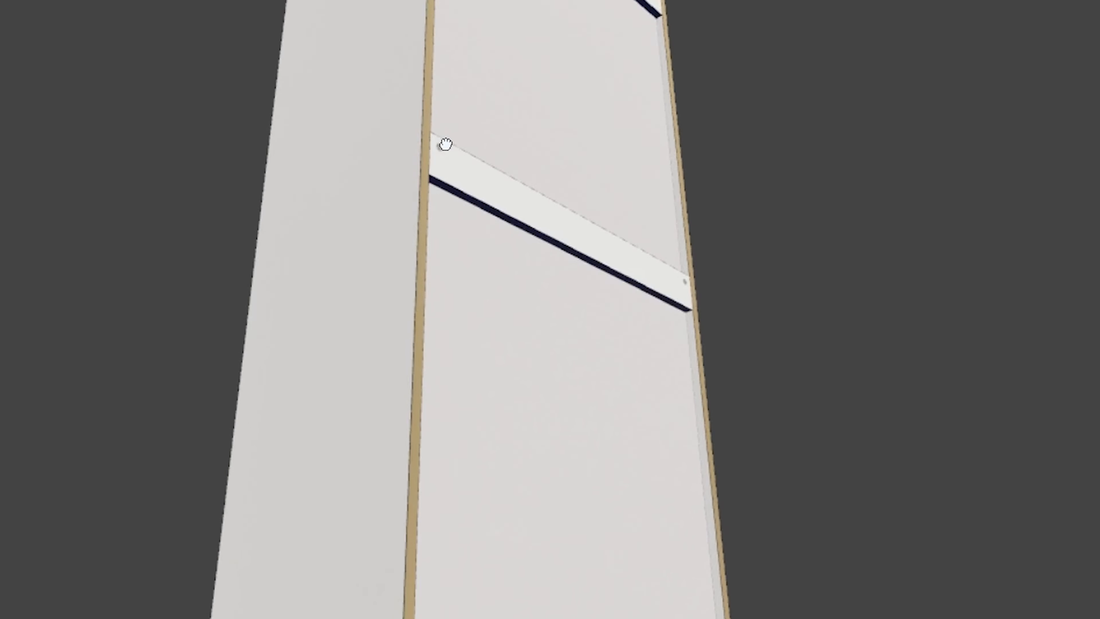
drag(446, 144, 312, 171)
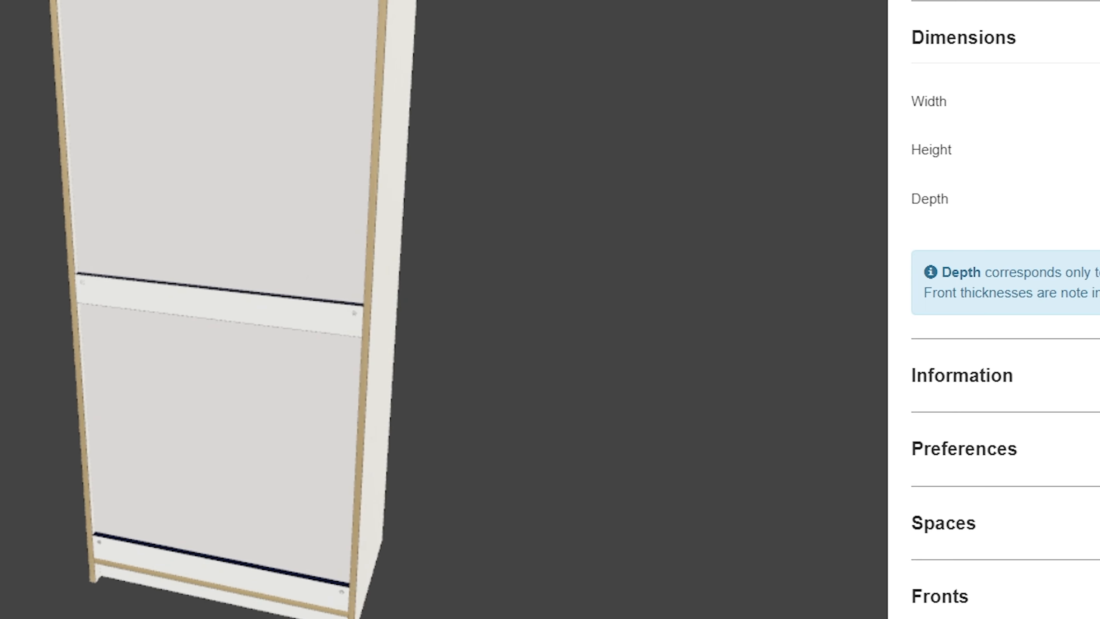
- Open the advanced Stretchers preferences and set Produce rear reinforcing stretcher to No, orbiting to check the back
click(1070, 448)
scroll(955, 216, down, 3)
scroll(968, 178, down, 1)
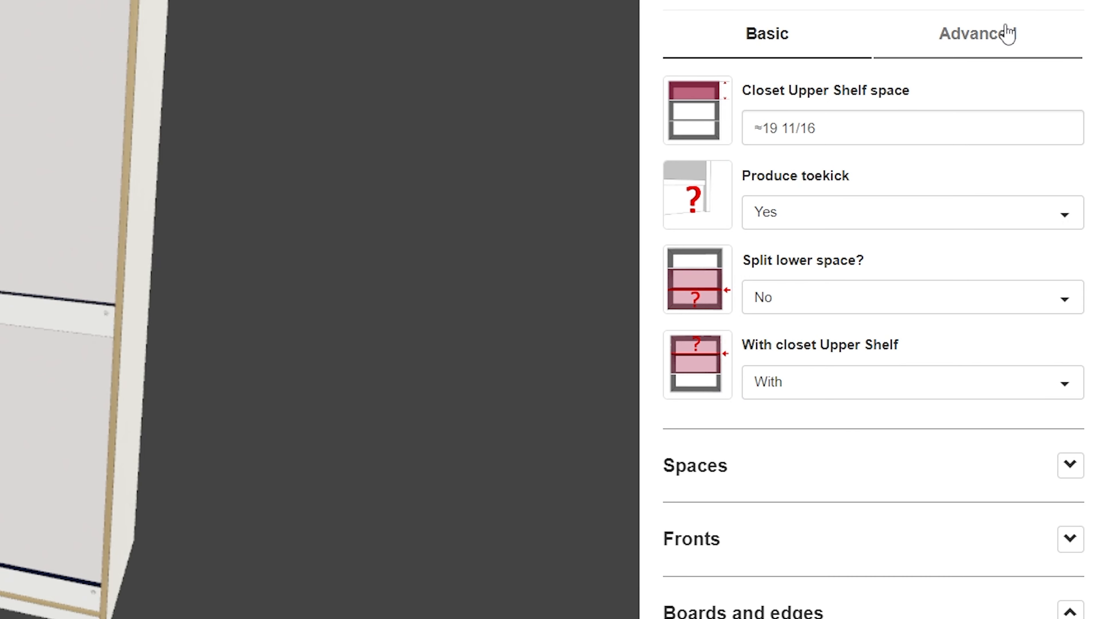
click(1007, 34)
scroll(798, 397, down, 3)
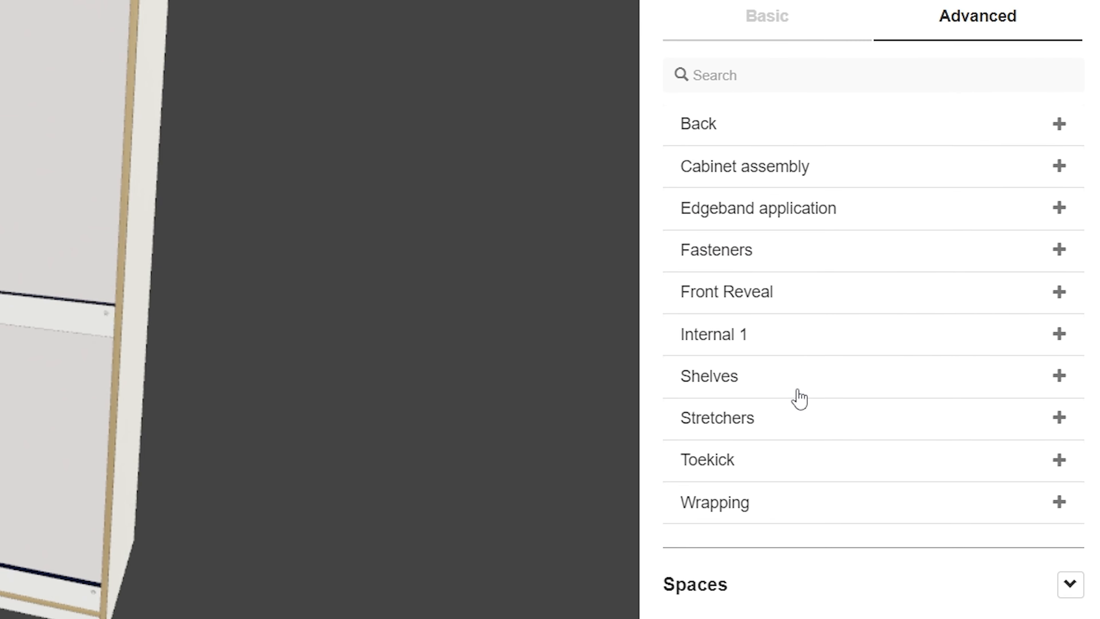
click(808, 321)
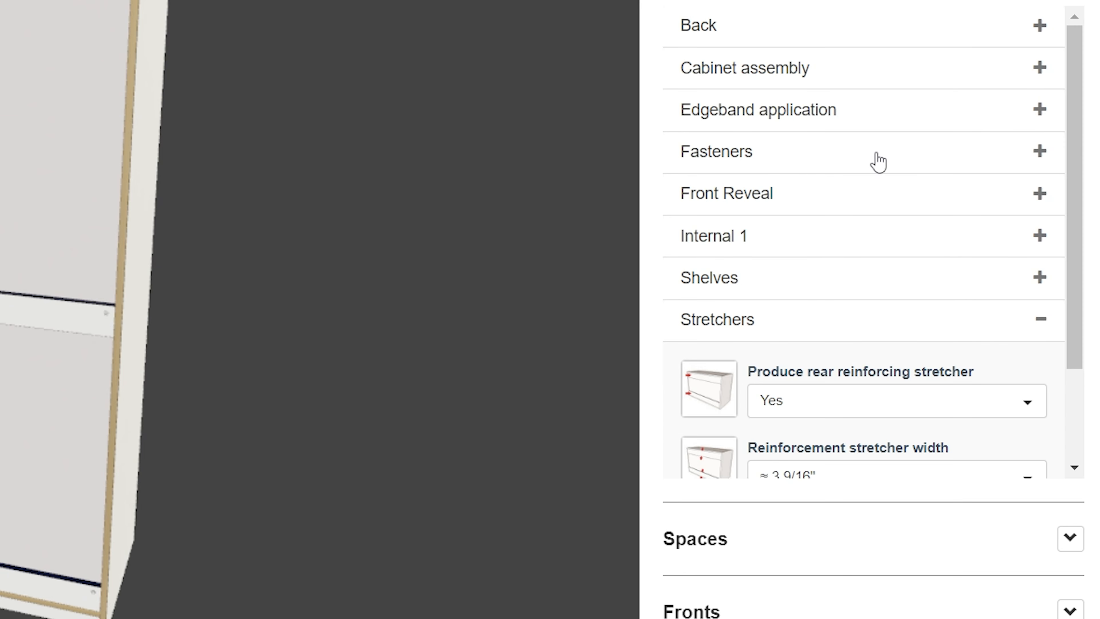
scroll(876, 162, down, 3)
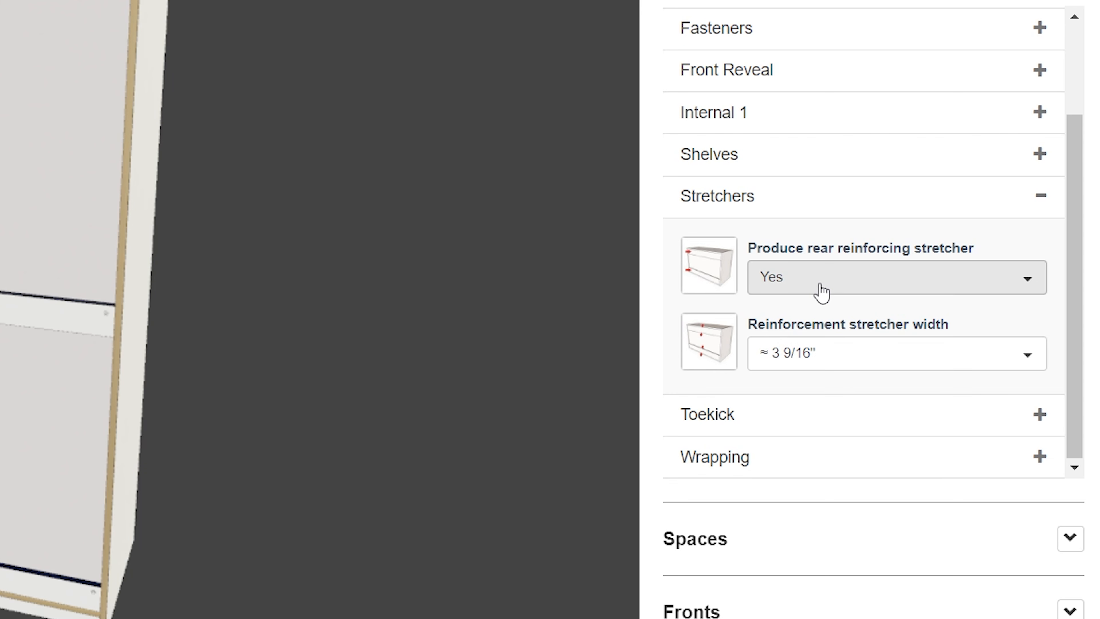
click(822, 288)
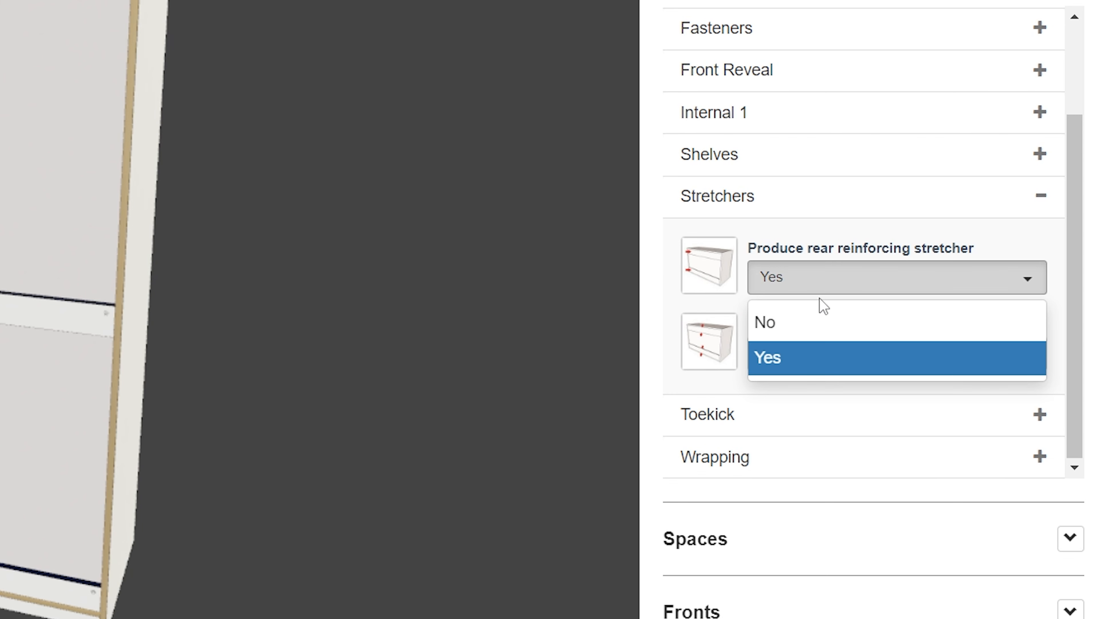
click(841, 336)
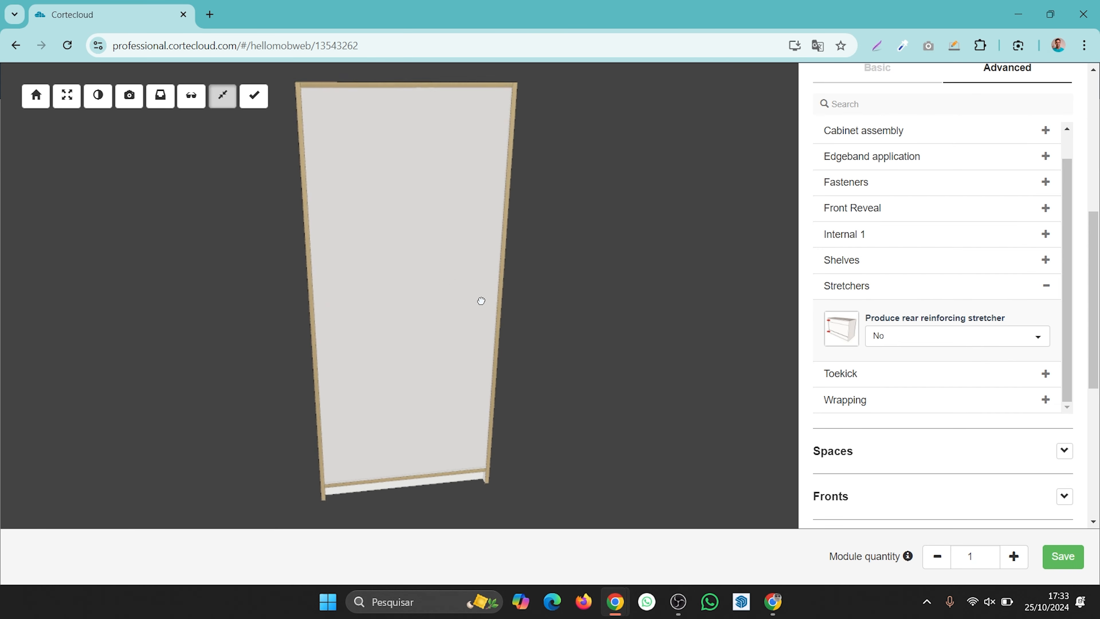
mouse_move(481, 300)
mouse_down()
mouse_move(535, 307)
mouse_move(486, 304)
mouse_up()
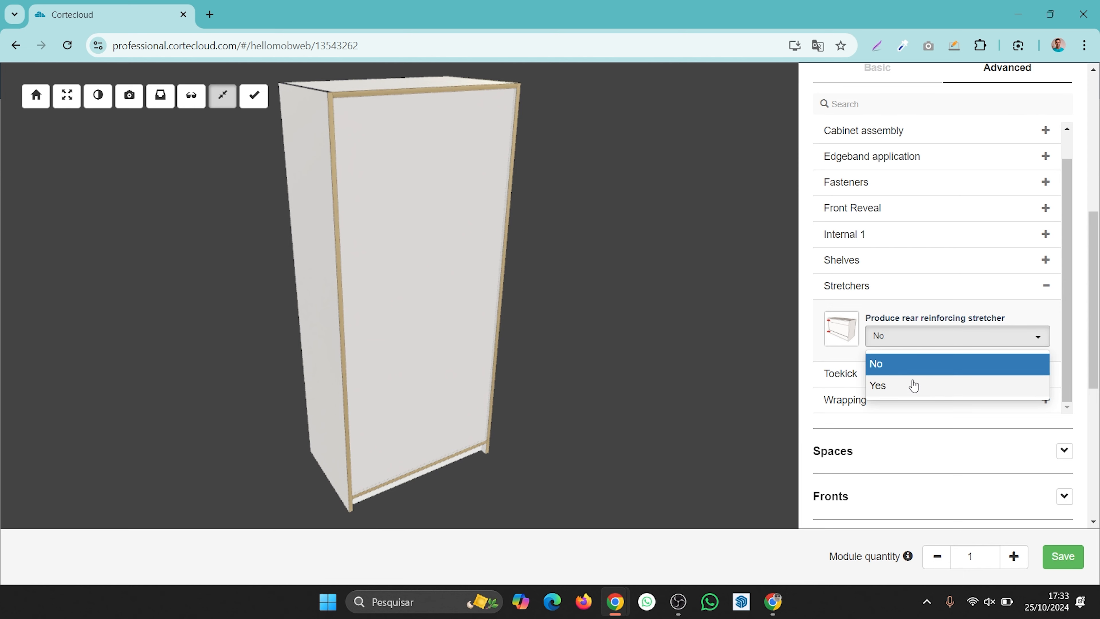
- Set Produce rear reinforcing stretcher back to Yes and the reinforcement stretcher width to ≈ 5 1/2"
click(914, 384)
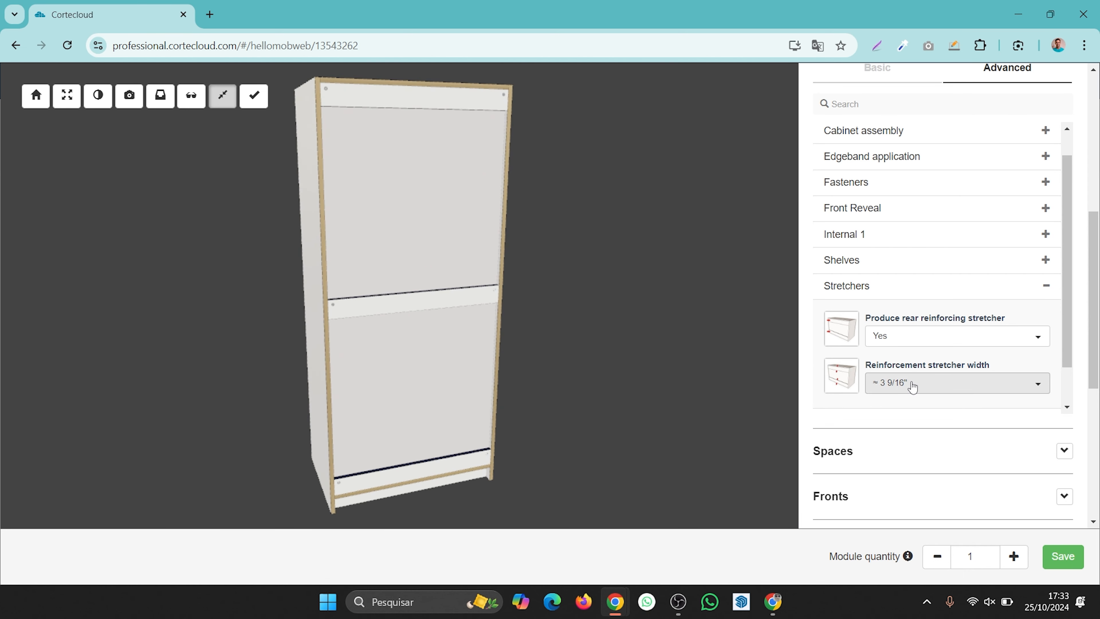
click(922, 387)
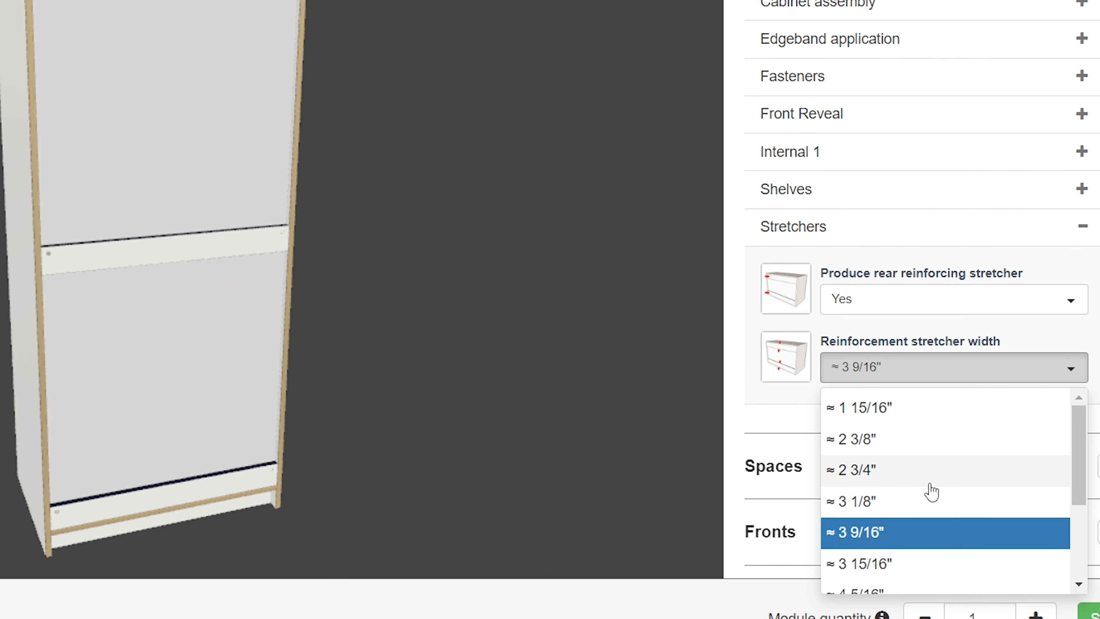
scroll(930, 502, down, 2)
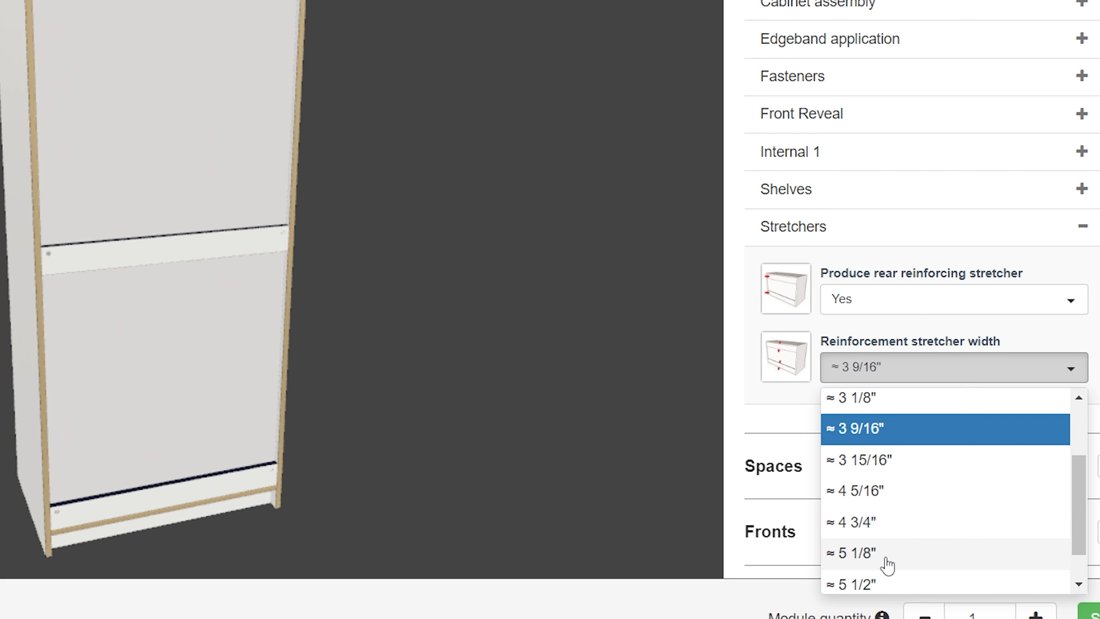
click(879, 584)
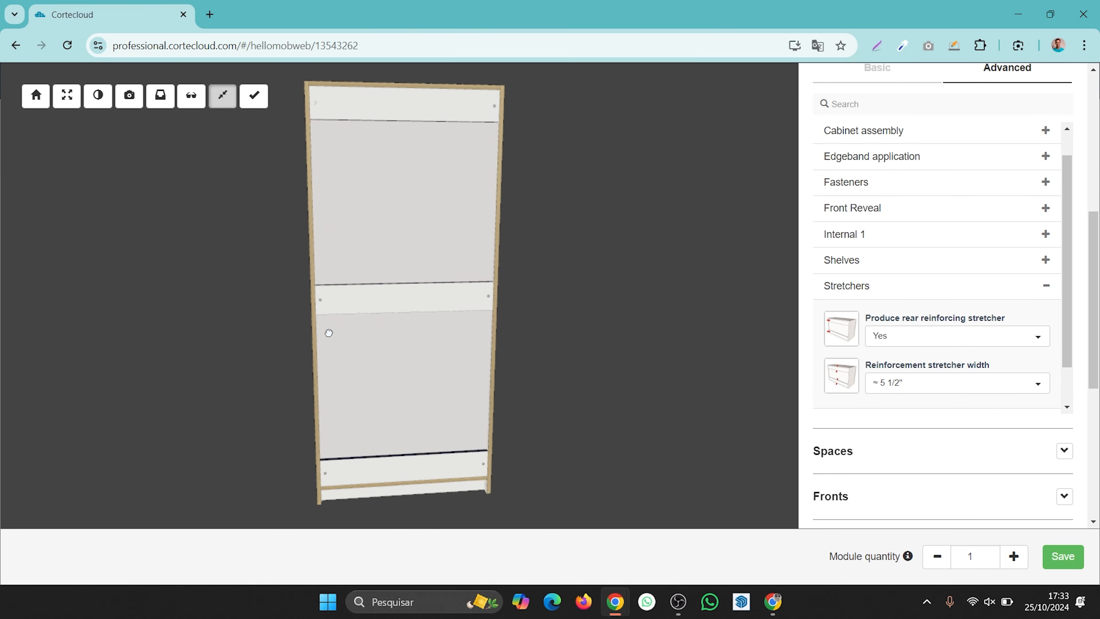
drag(329, 333, 294, 313)
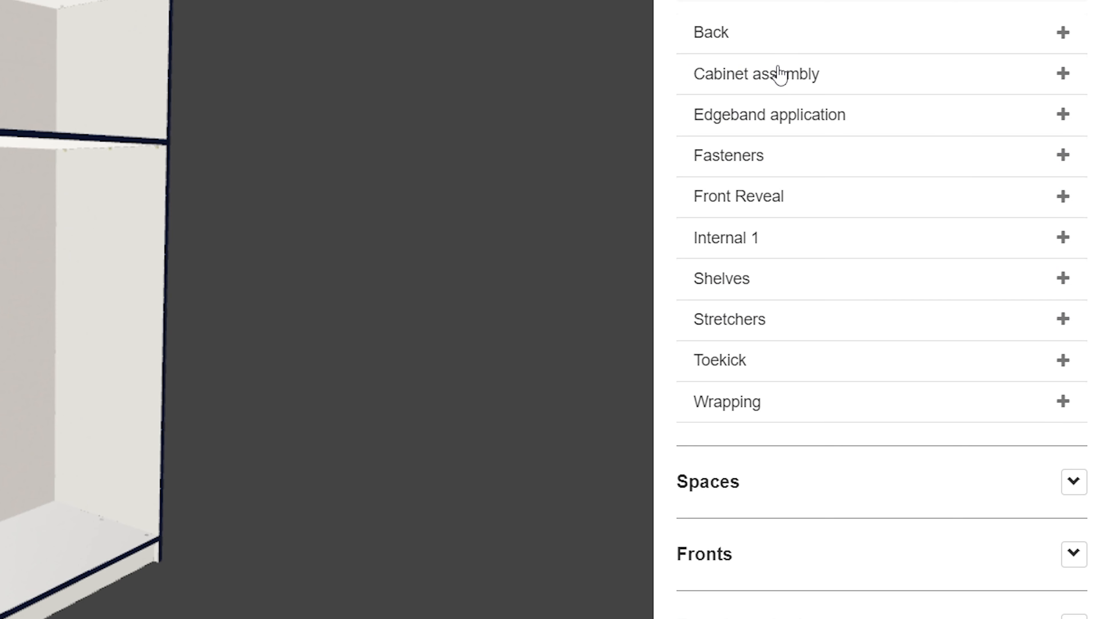
- Set the cabinet's top assembly to Above sides and orbit around the cabinet top to inspect it
click(884, 89)
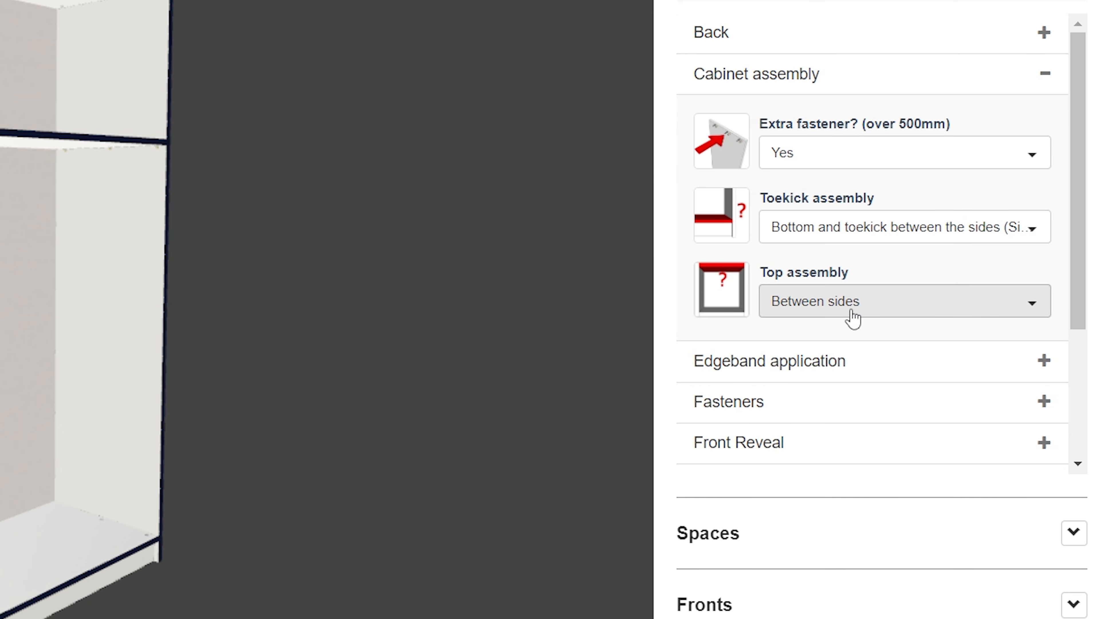
drag(59, 323, 69, 437)
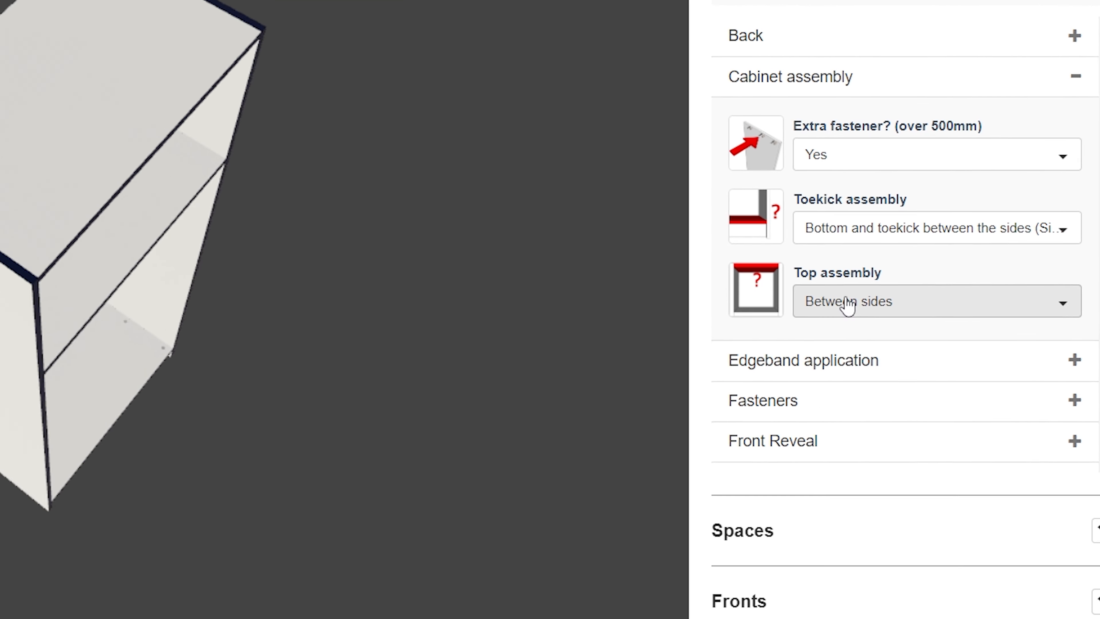
click(901, 308)
click(881, 461)
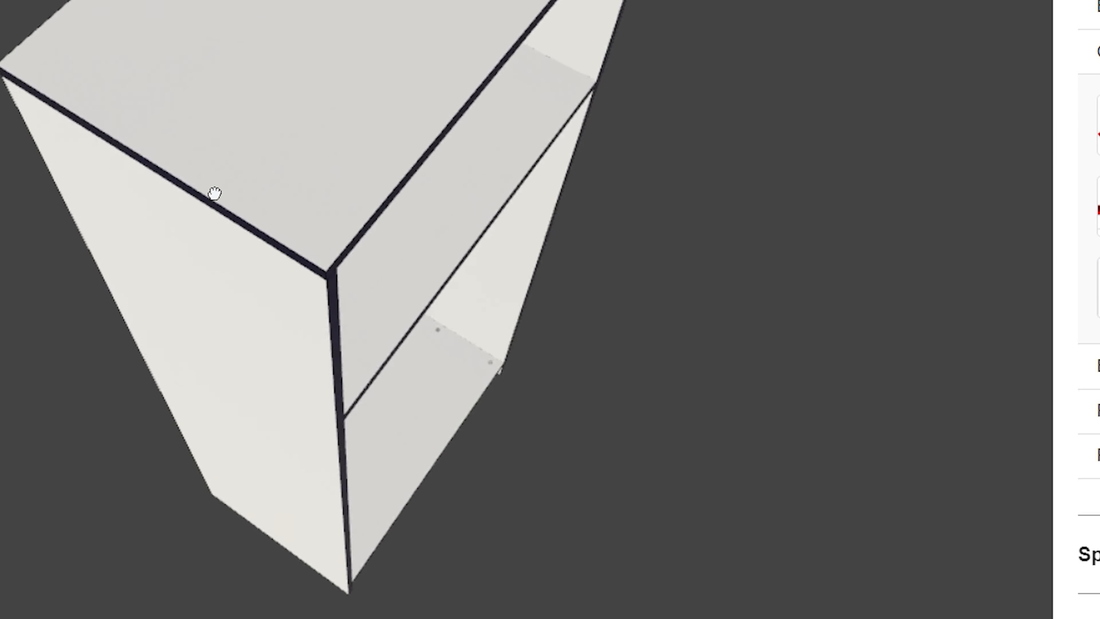
drag(214, 193, 366, 155)
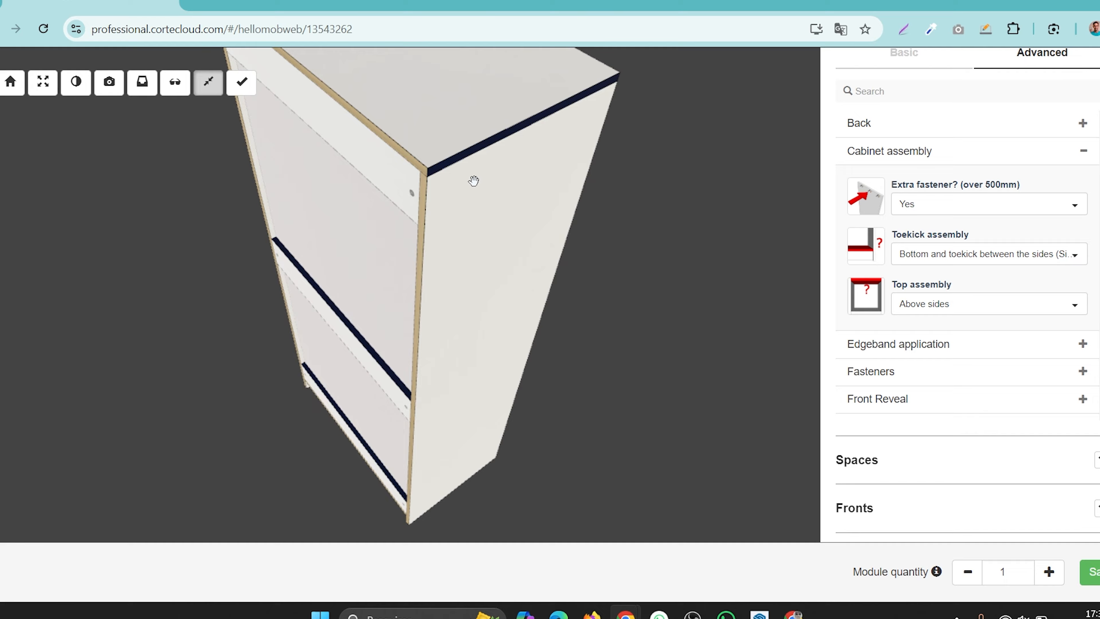
drag(473, 180, 543, 224)
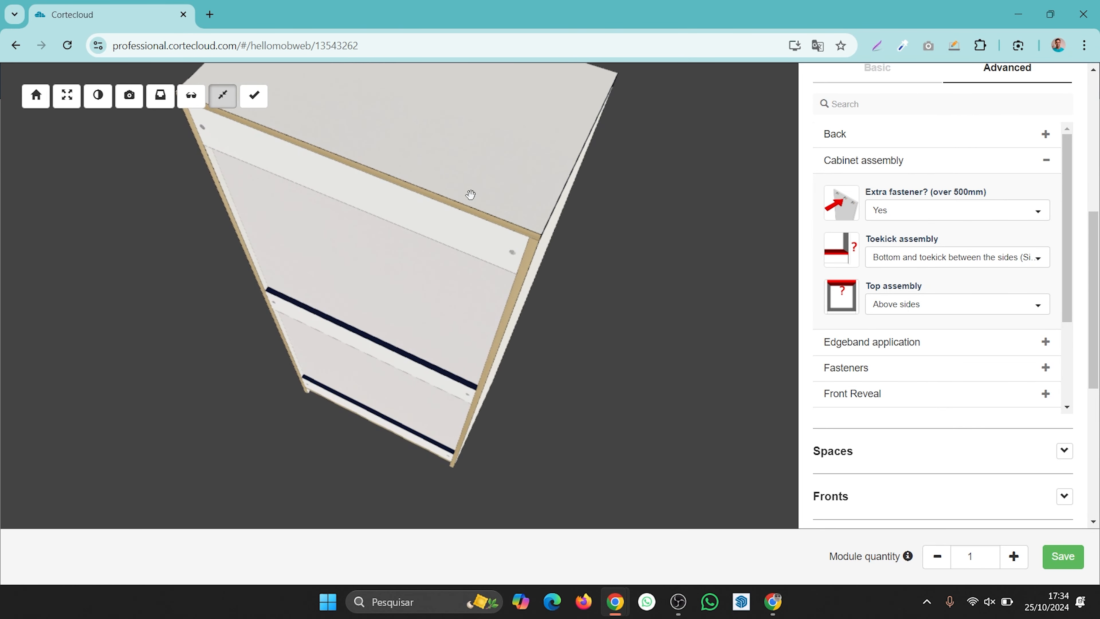
drag(490, 189, 792, 298)
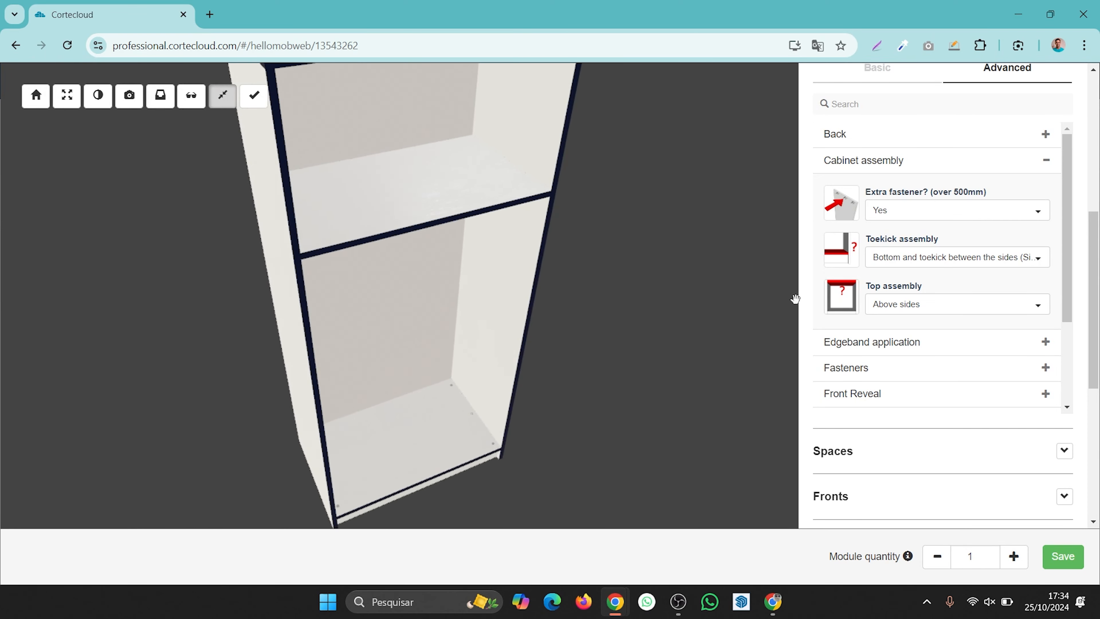
drag(542, 308, 383, 363)
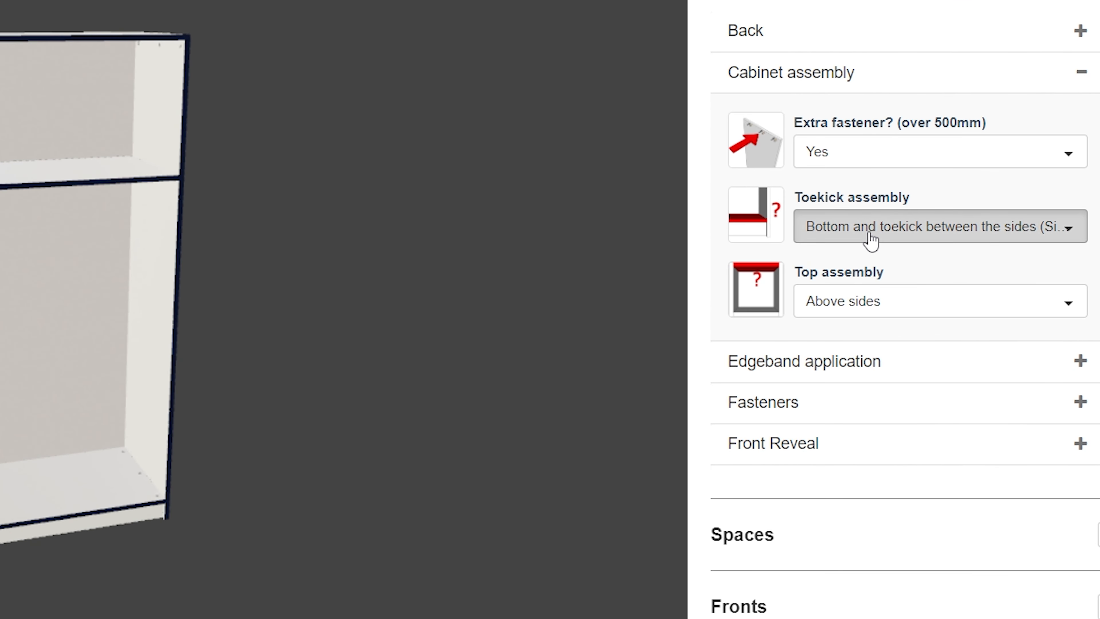
- Set the toekick assembly to Bottom and toekick underneath the sides (Sides cabinet's bottom) and orbit to check the base
click(870, 234)
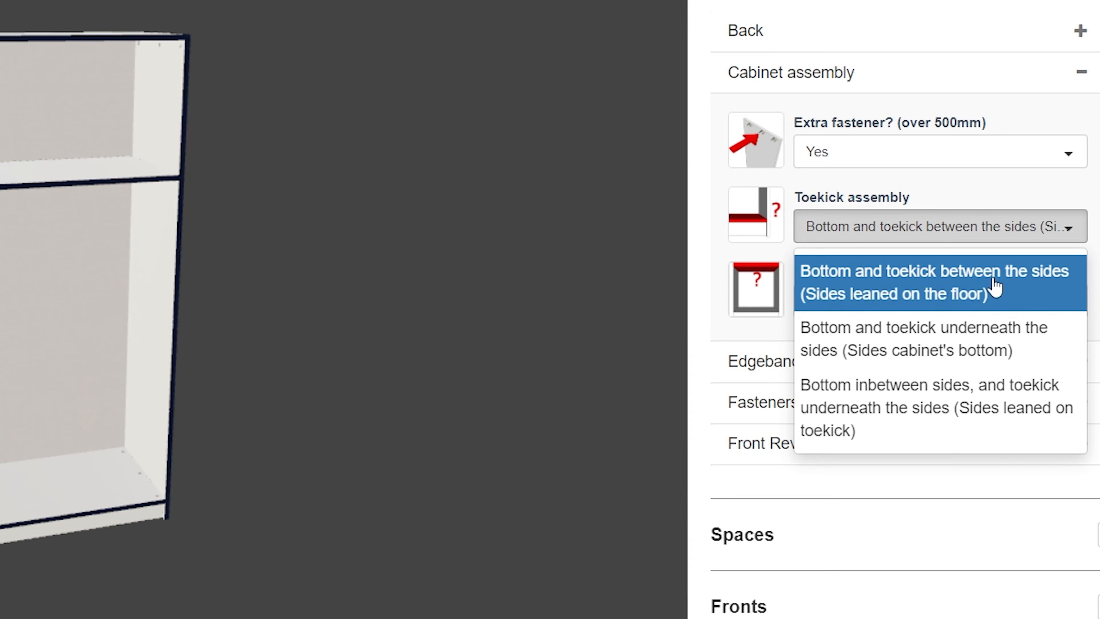
scroll(165, 599, up, 5)
drag(360, 568, 237, 410)
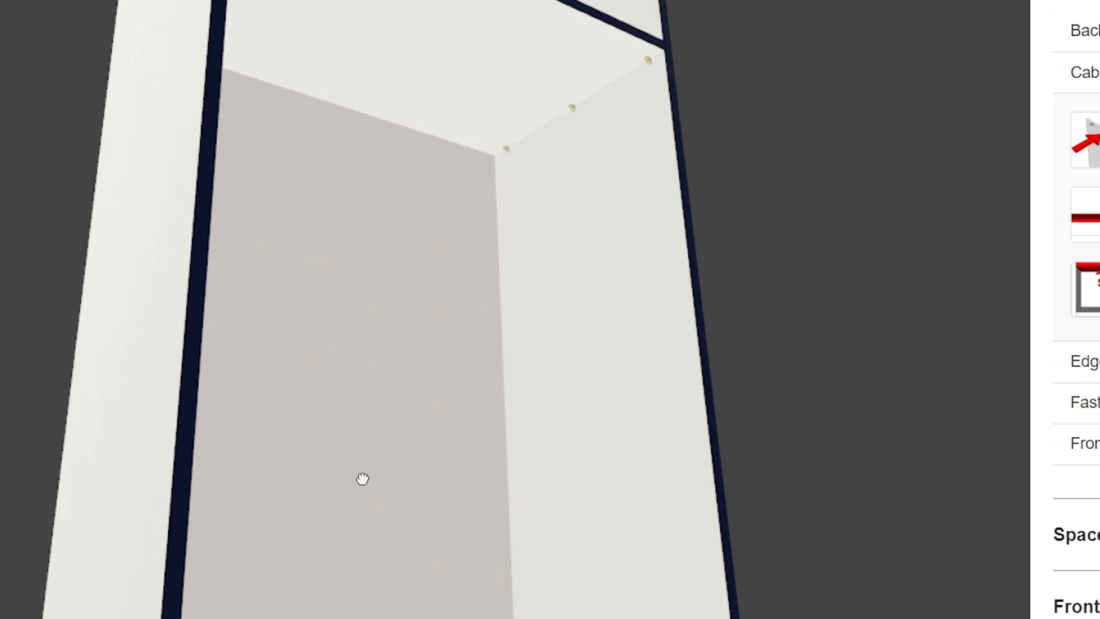
drag(41, 410, 160, 411)
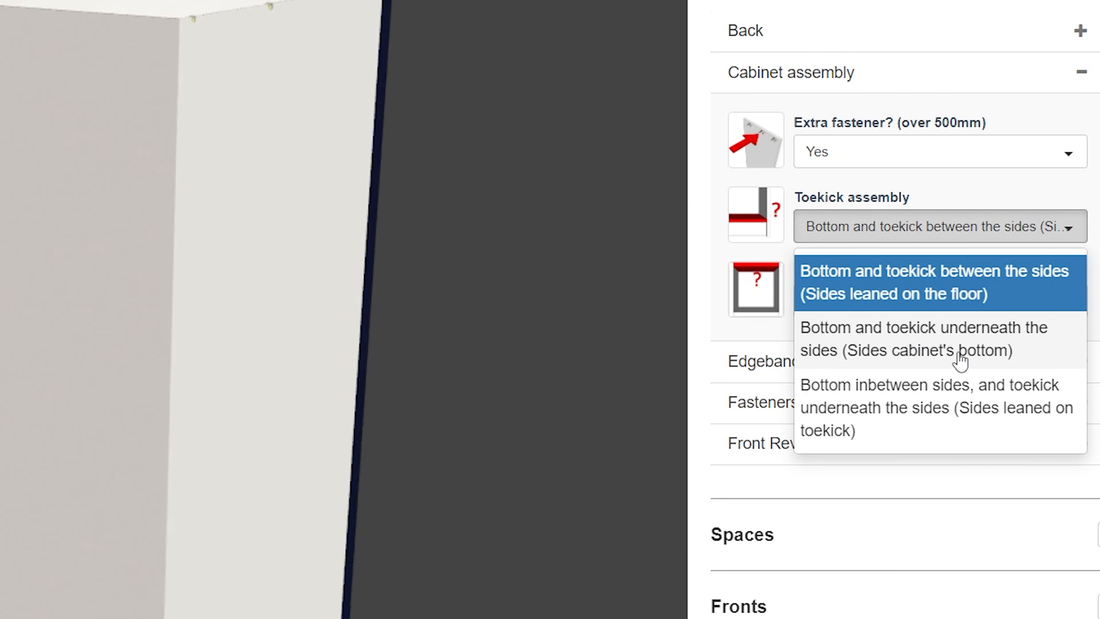
click(955, 360)
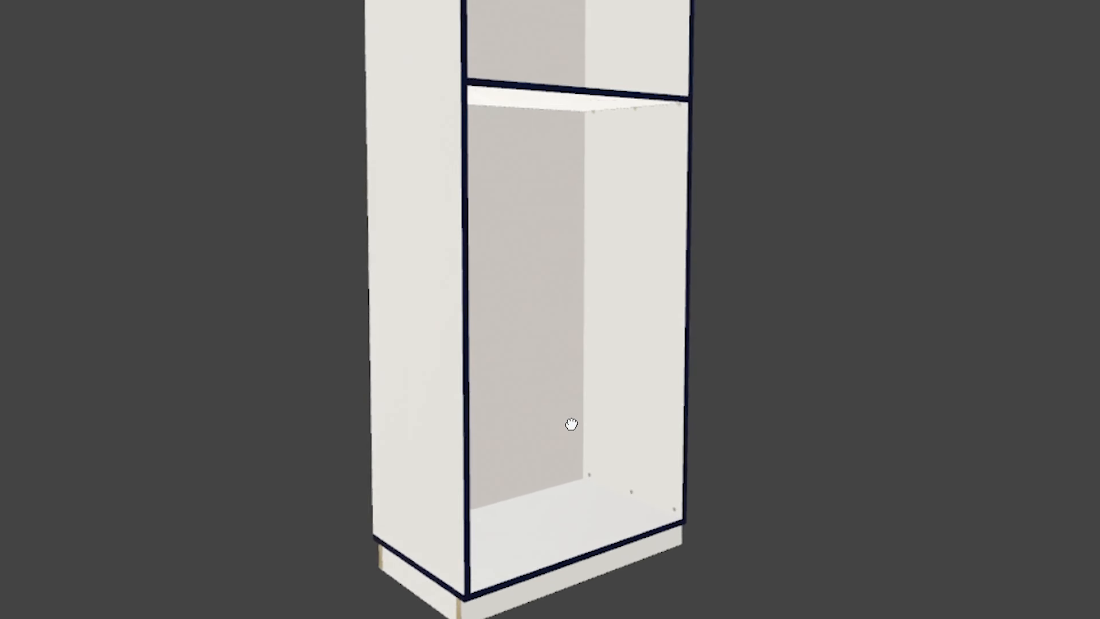
drag(570, 422, 569, 278)
scroll(569, 277, down, 3)
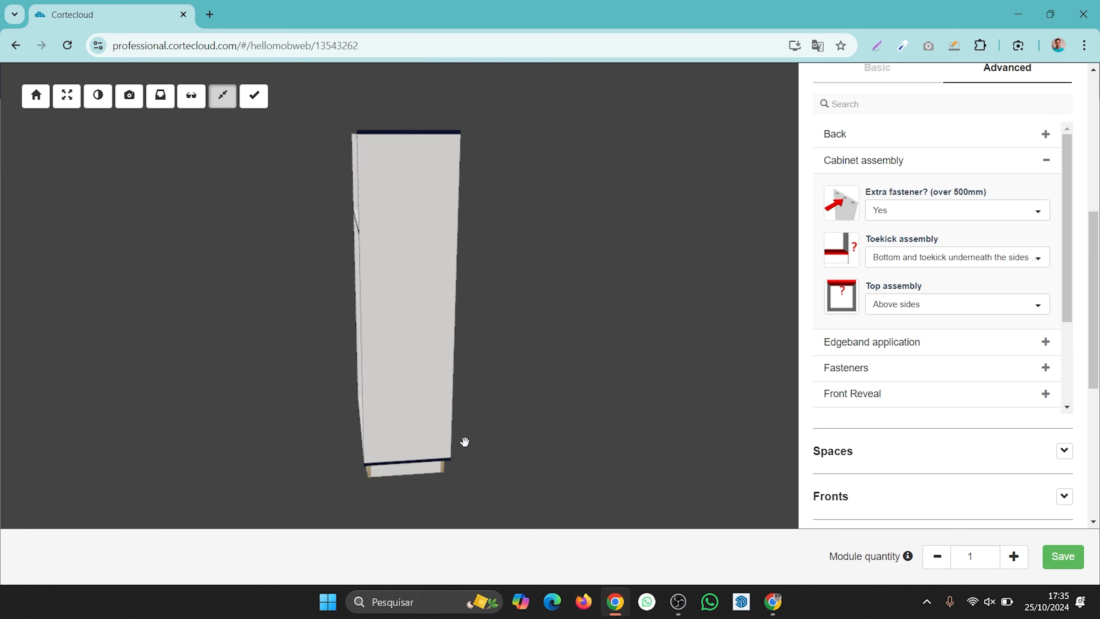
scroll(394, 449, up, 5)
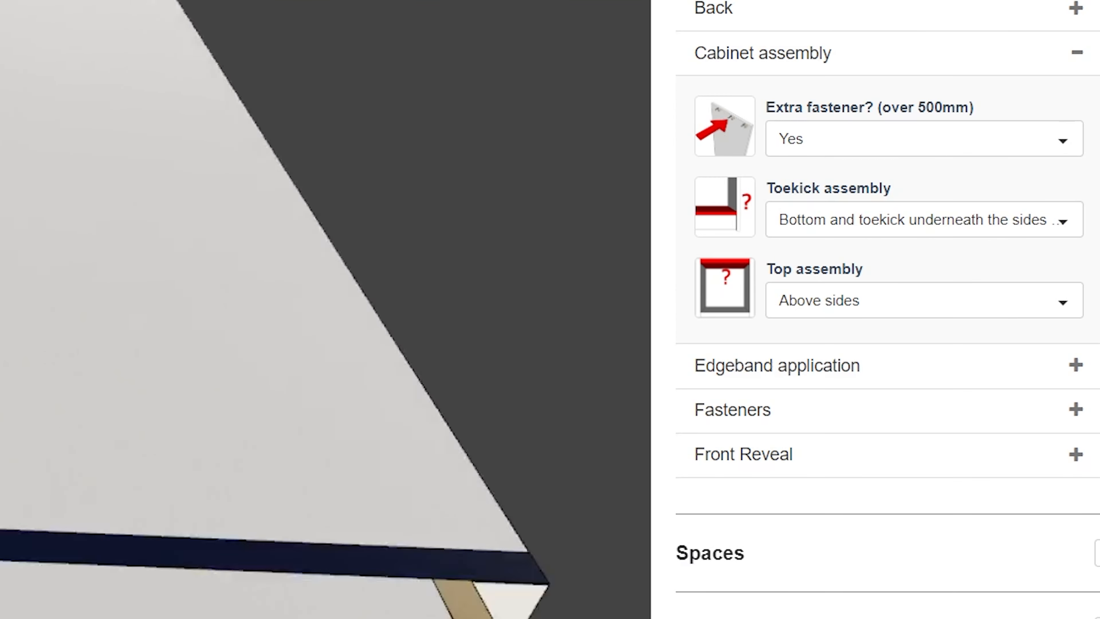
drag(303, 390, 338, 388)
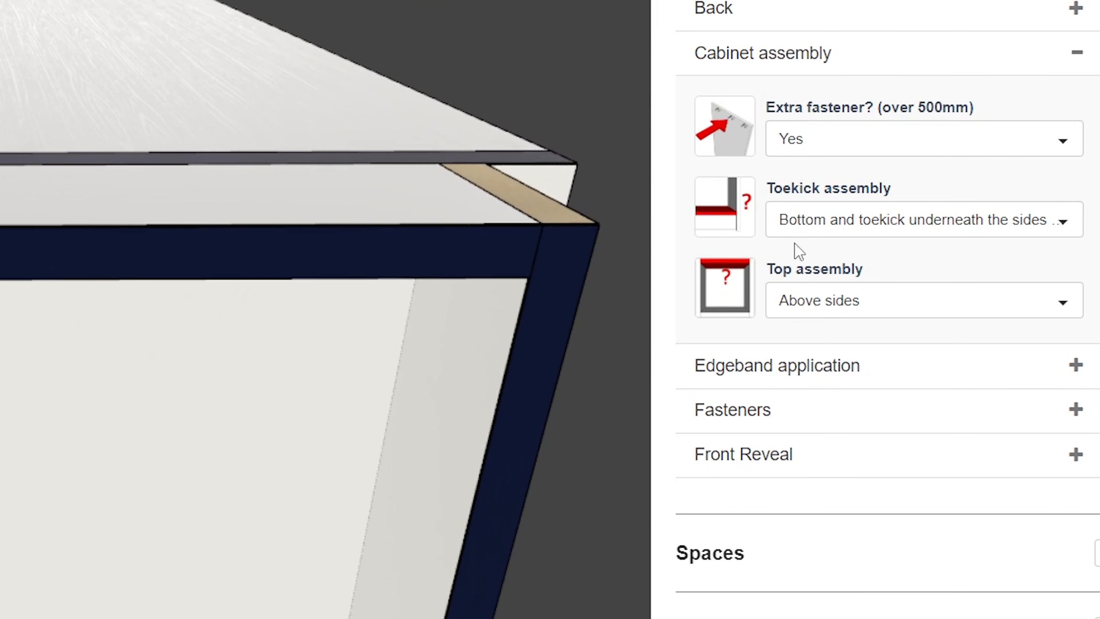
- Set the toekick assembly to Bottom inbetween sides, and toekick underneath the sides (Sides leaned on toekick), orbiting to check it
click(859, 223)
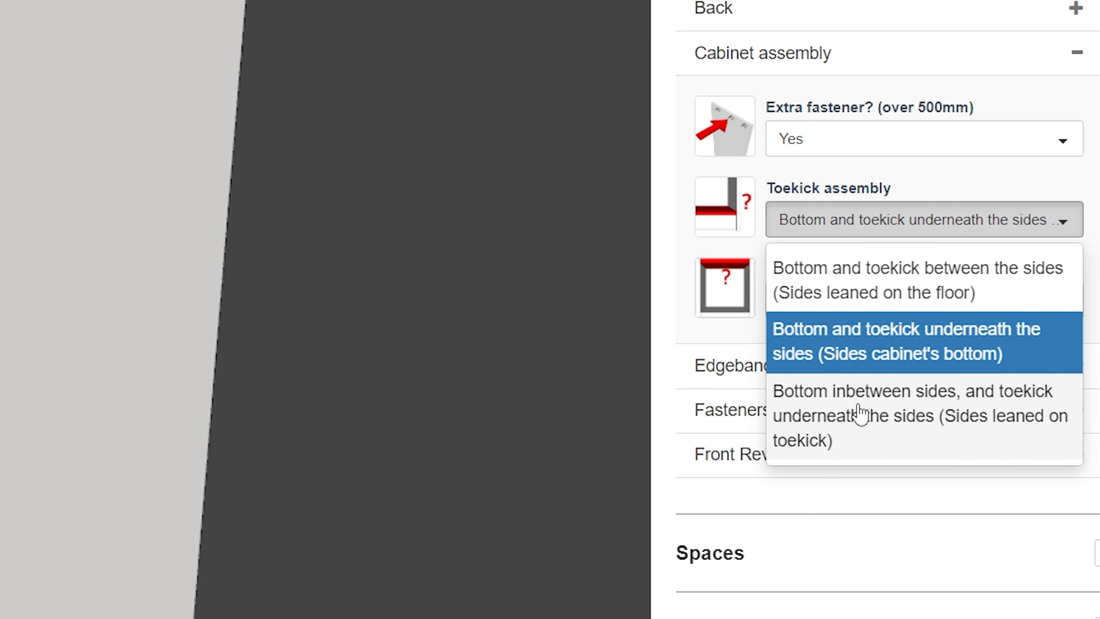
click(868, 418)
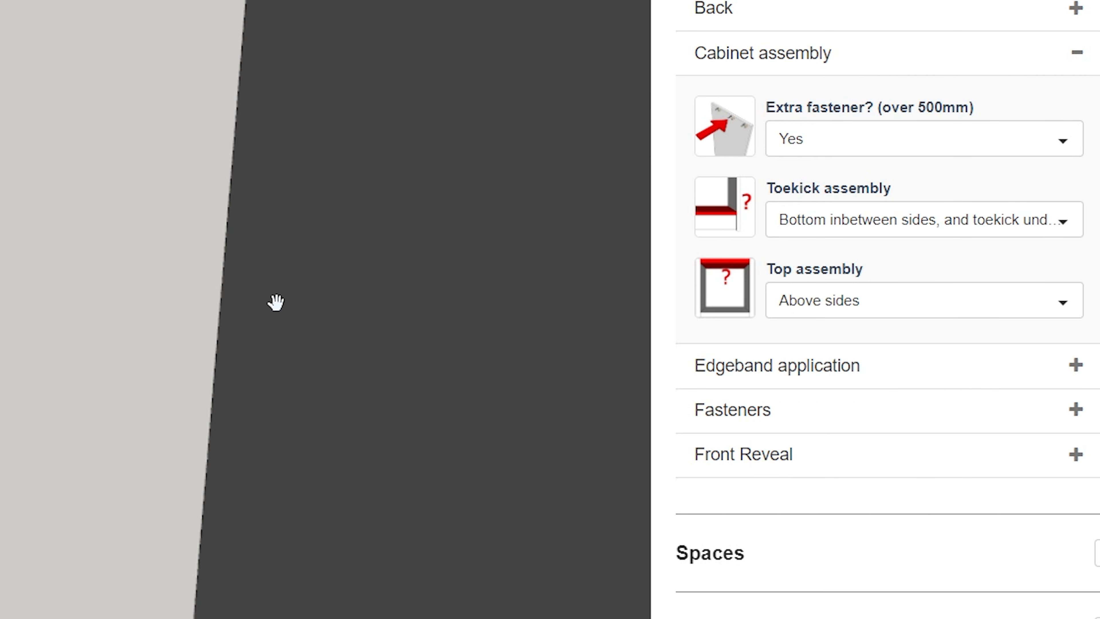
scroll(276, 301, down, 5)
drag(269, 390, 757, 455)
scroll(634, 429, up, 3)
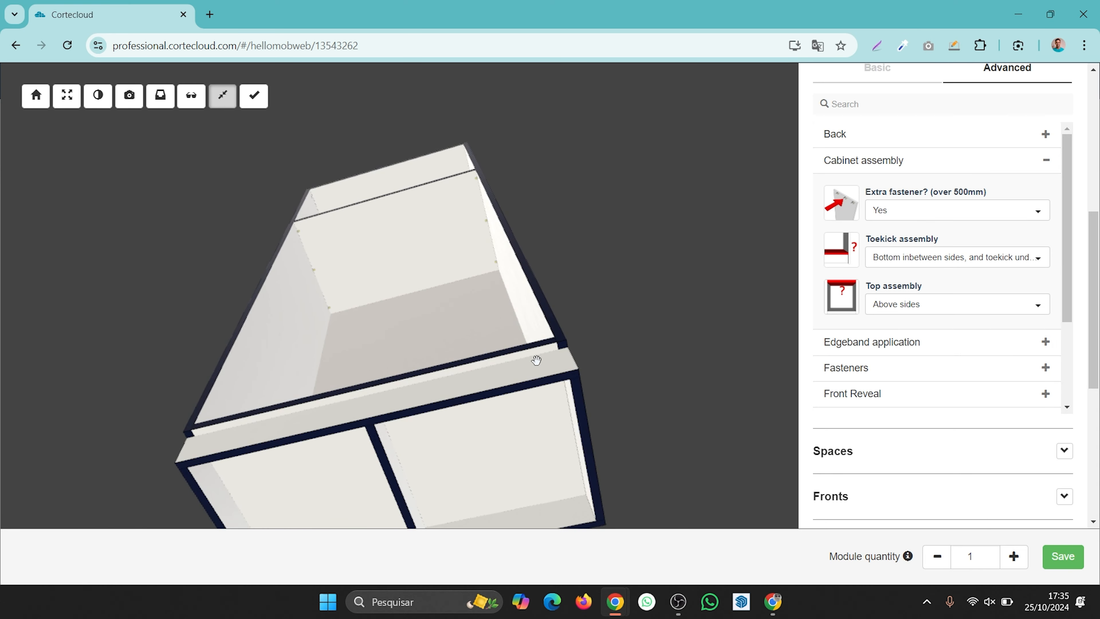
drag(536, 360, 464, 358)
drag(397, 309, 428, 294)
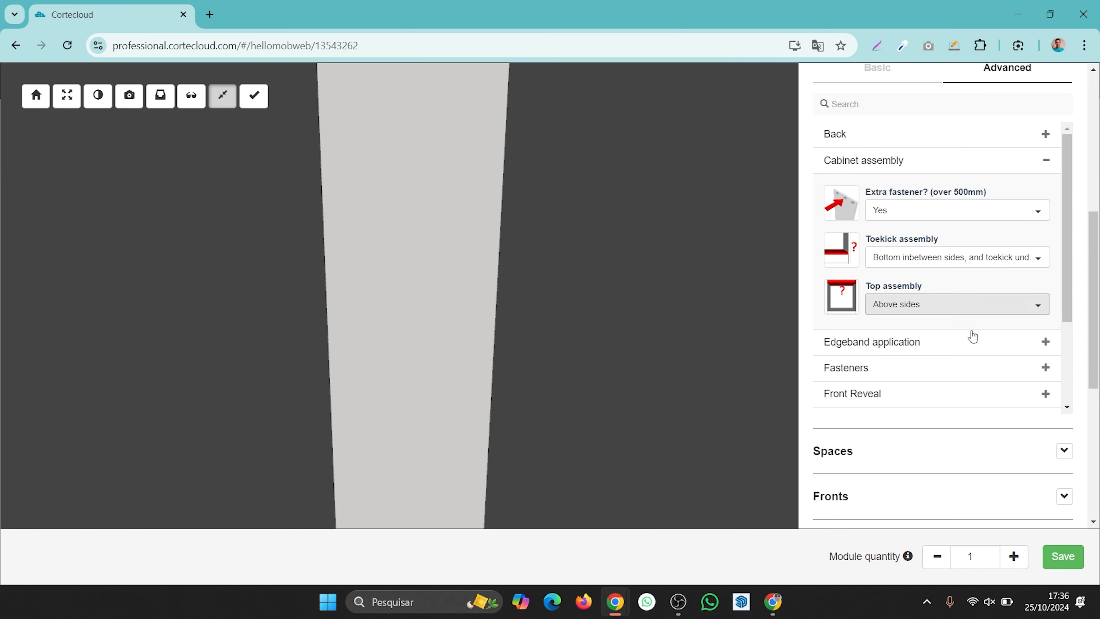
- Set the closet cabinet's height to 40 in
scroll(941, 364, down, 3)
scroll(965, 329, down, 2)
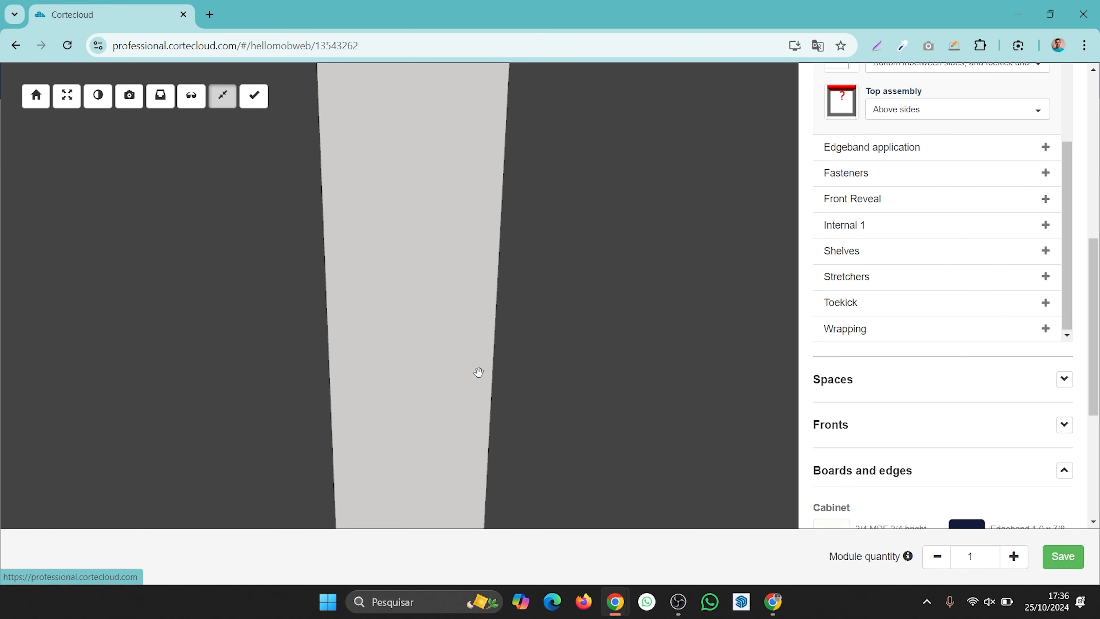
scroll(476, 376, down, 5)
scroll(1052, 209, up, 10)
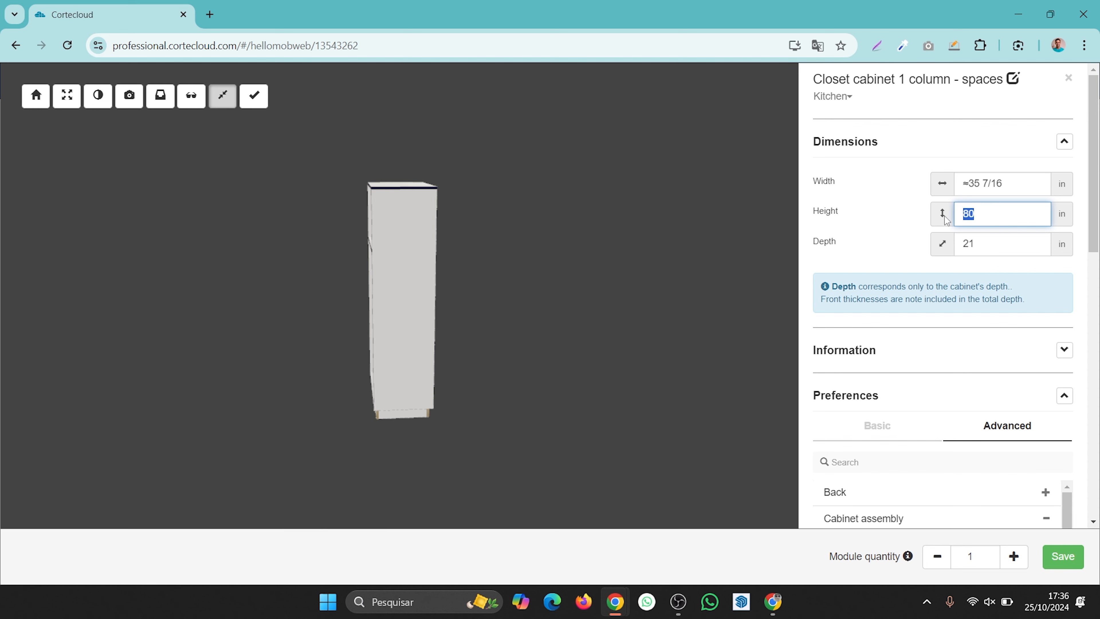
scroll(476, 409, up, 5)
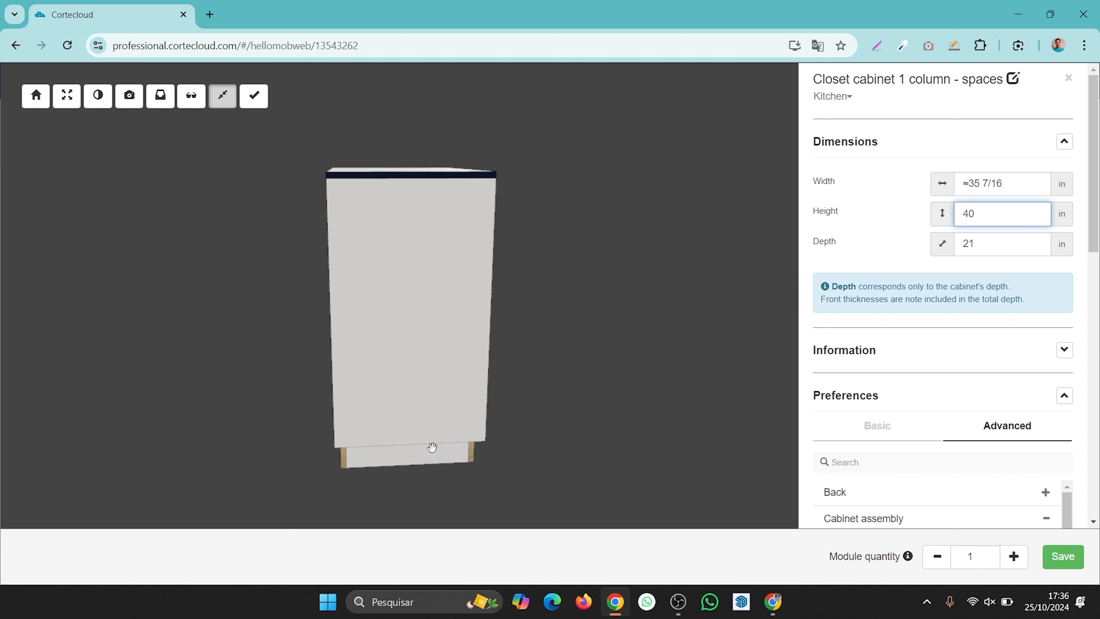
scroll(1023, 351, down, 5)
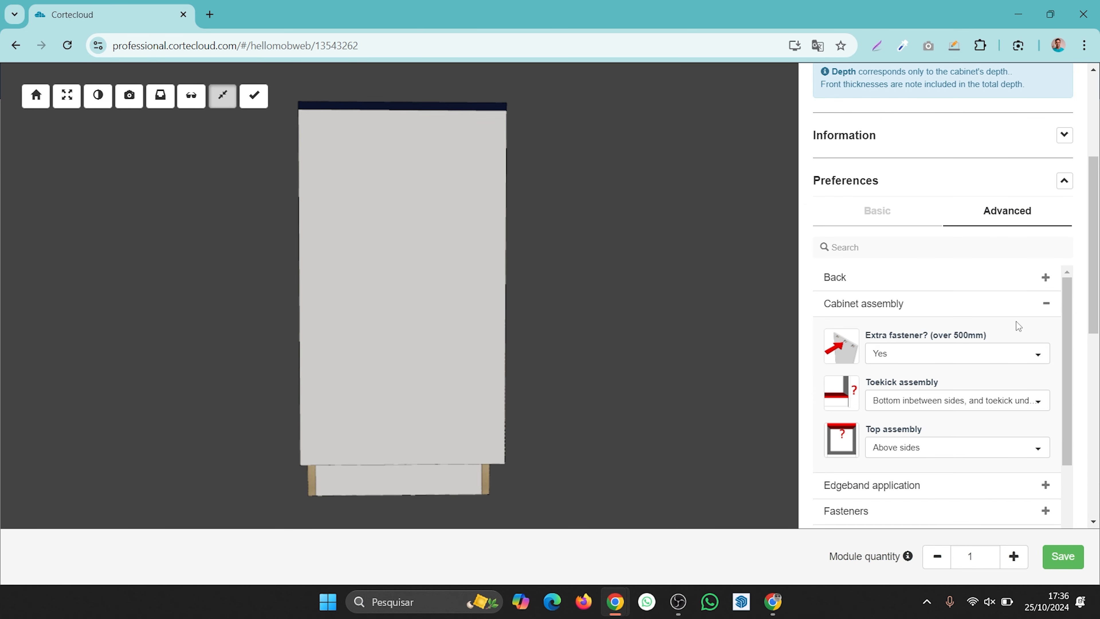